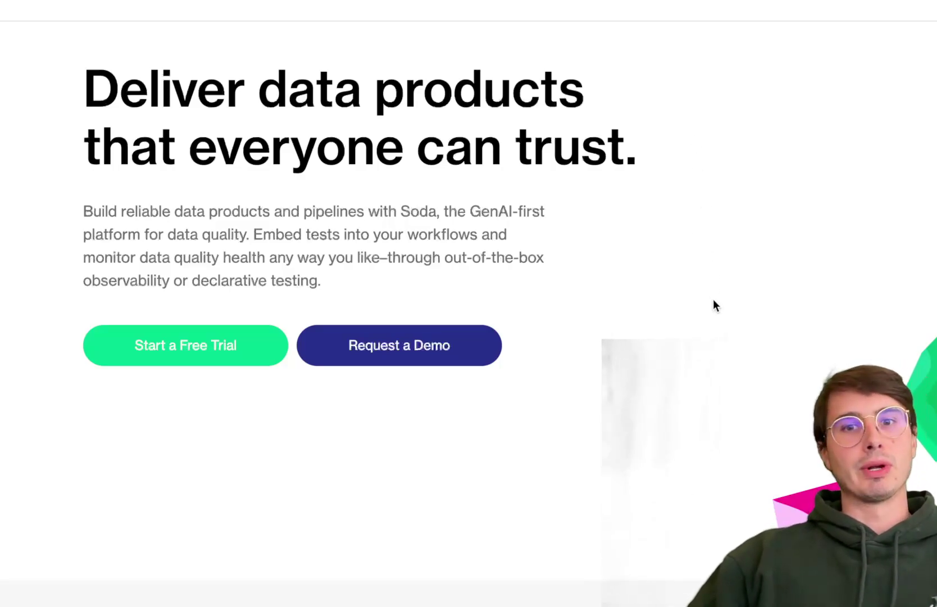
# Look through the Soda homepage, covering the integrations, the check results example and the customer sections.
pyautogui.scroll(-1, 713, 300)
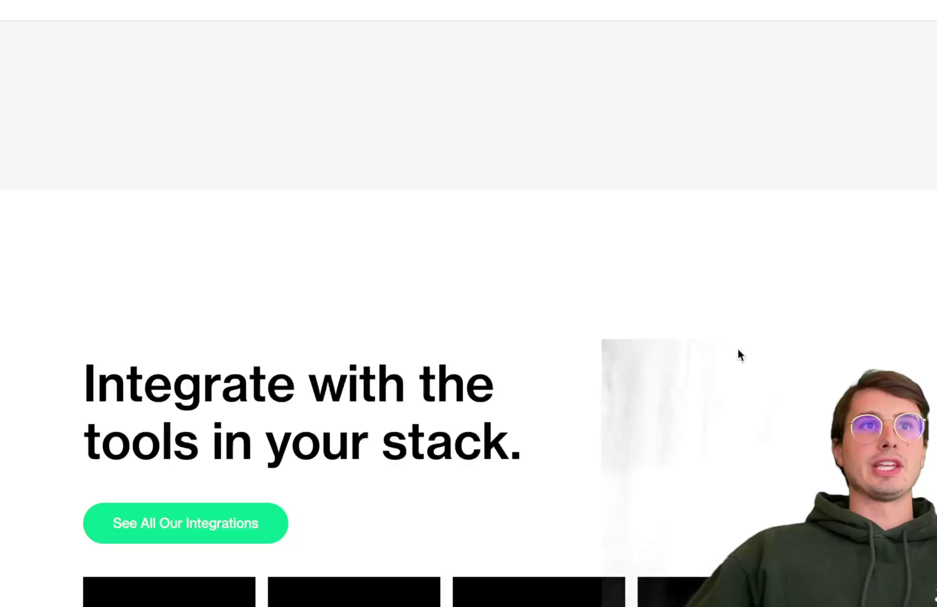
pyautogui.scroll(-10, 738, 354)
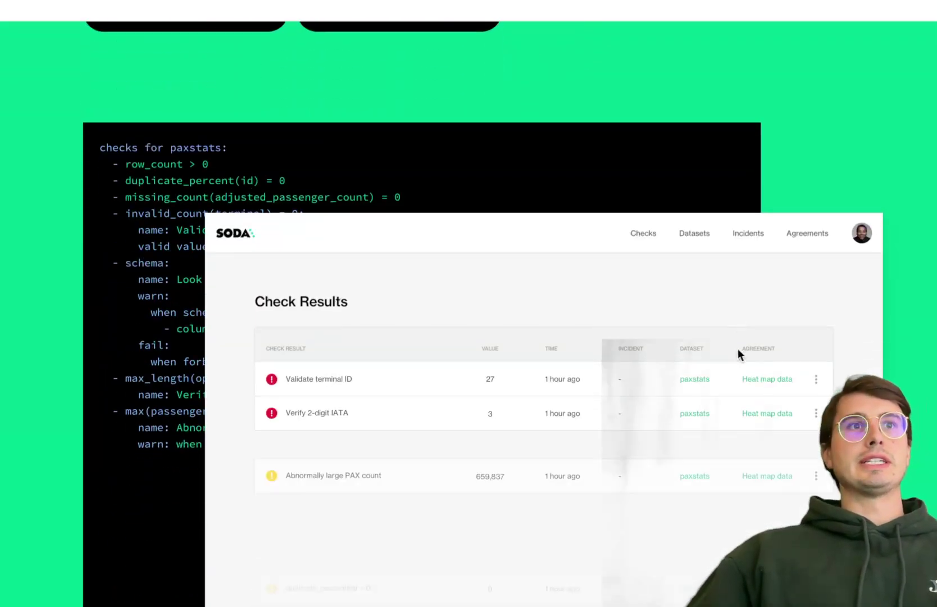
pyautogui.scroll(-1, 128, 276)
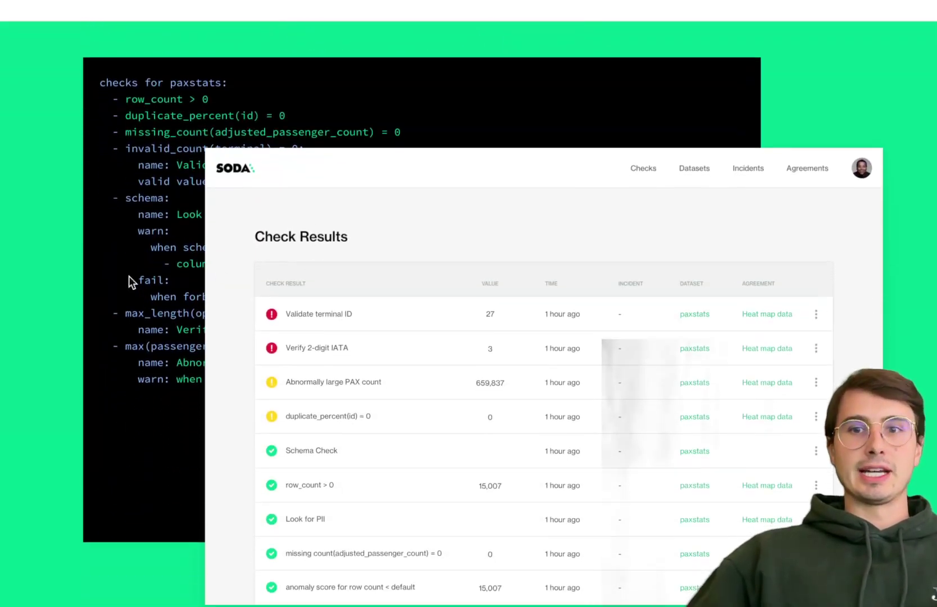
pyautogui.scroll(-1, 162, 140)
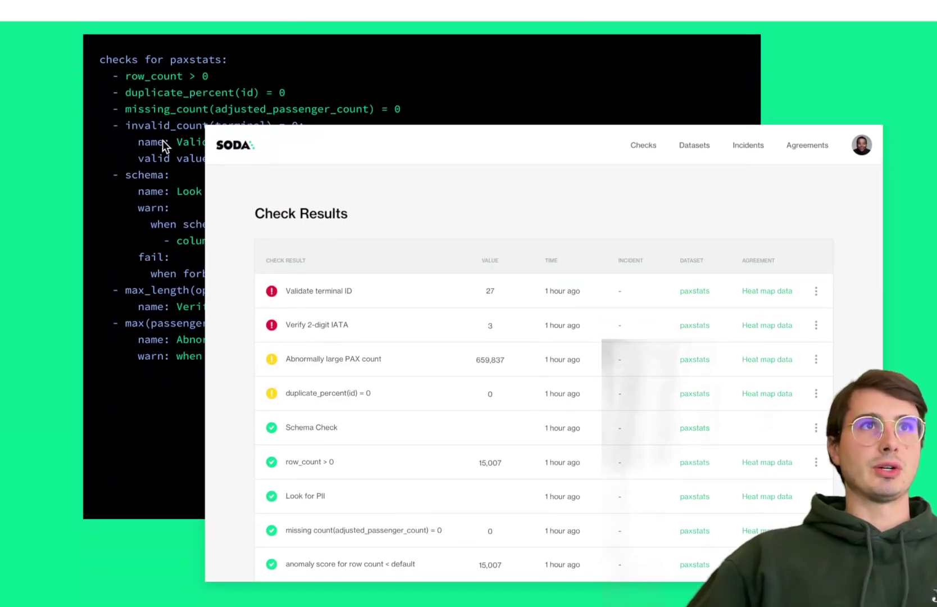
pyautogui.scroll(-15, 908, 113)
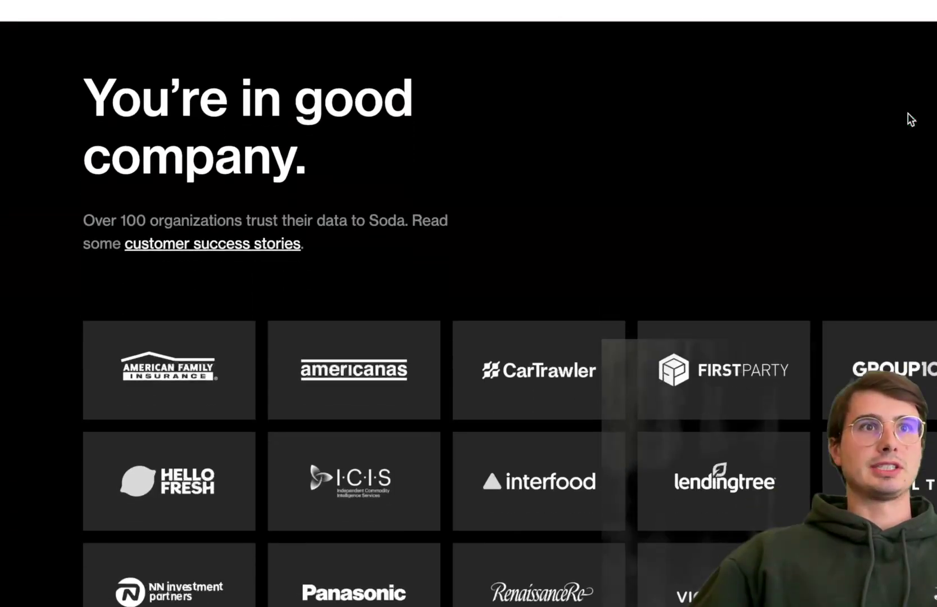
pyautogui.scroll(16, 908, 113)
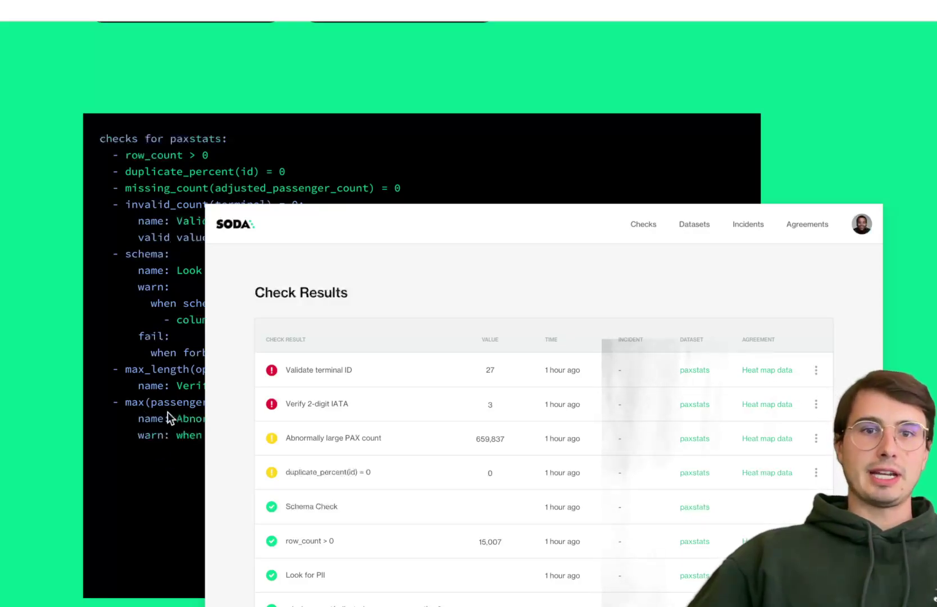
pyautogui.scroll(-3, 731, 393)
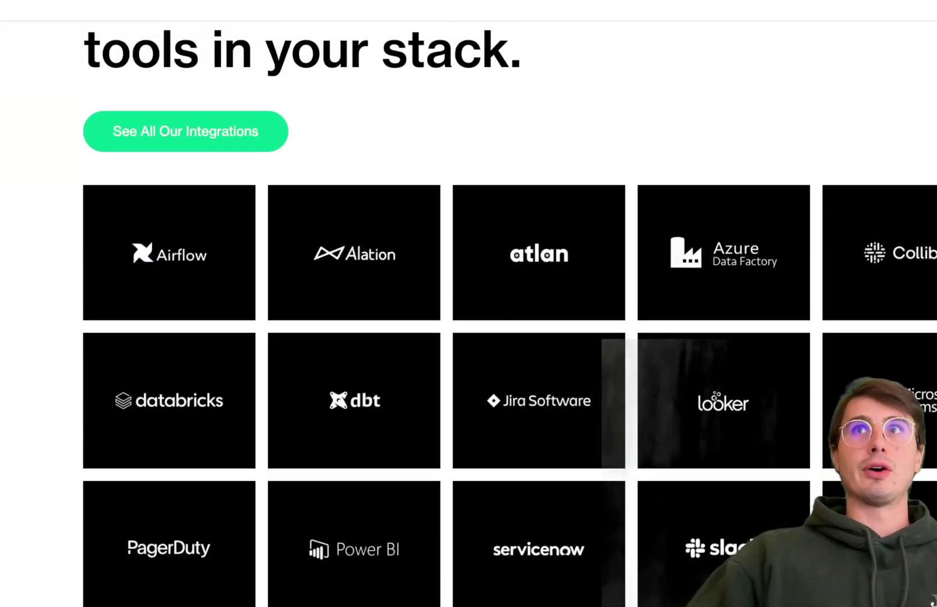
pyautogui.scroll(10, 478, 157)
pyautogui.scroll(-15, 478, 163)
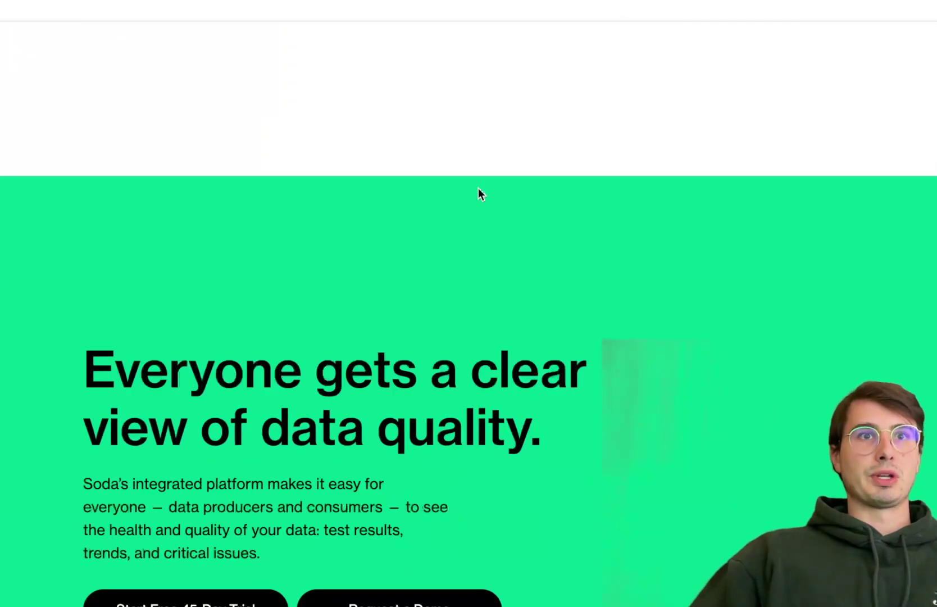
pyautogui.scroll(-10, 478, 188)
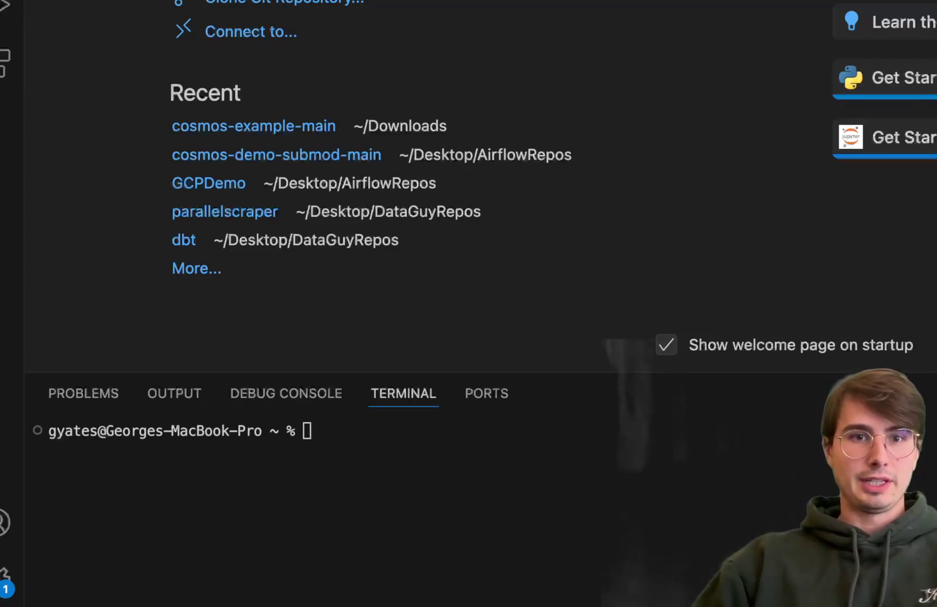
# Try to install the soda-sql-core package with pip in the terminal.
pyautogui.write('pip install soda-sql-core')
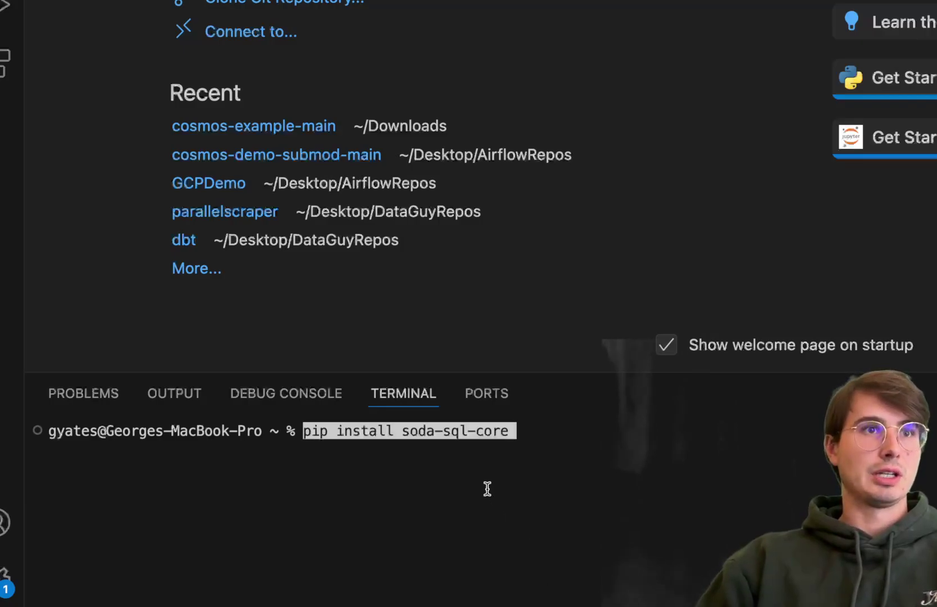
pyautogui.press('Return')
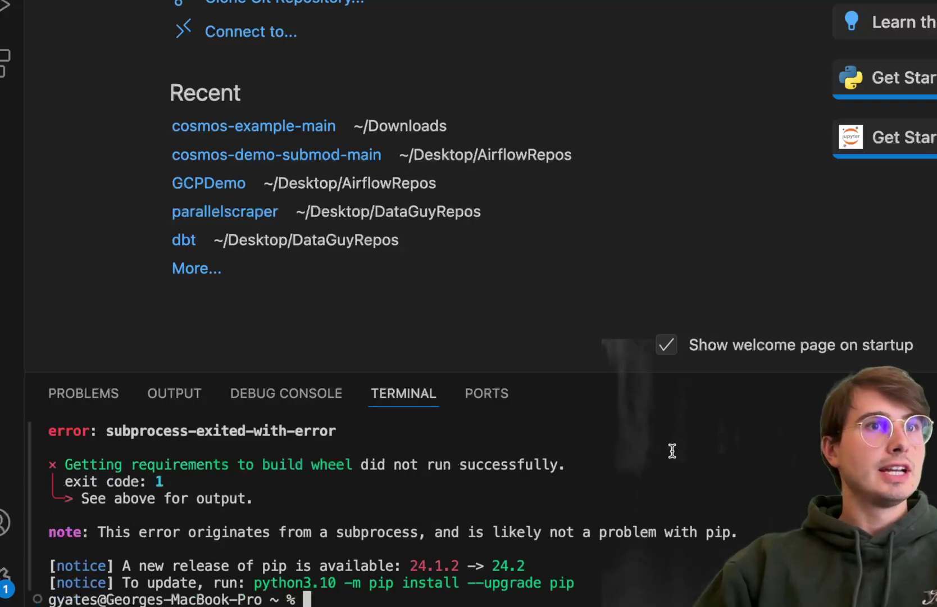
# Examine the terminal output of the soda-sql-core installation for the cause of the build error.
pyautogui.scroll(1, 672, 451)
pyautogui.scroll(3, 672, 450)
pyautogui.scroll(3, 672, 450)
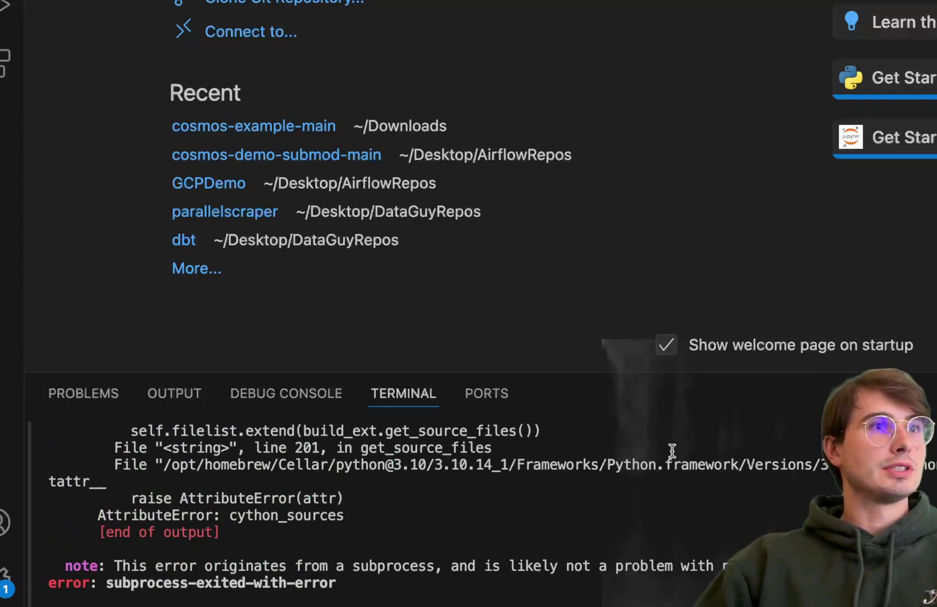
pyautogui.scroll(10, 672, 451)
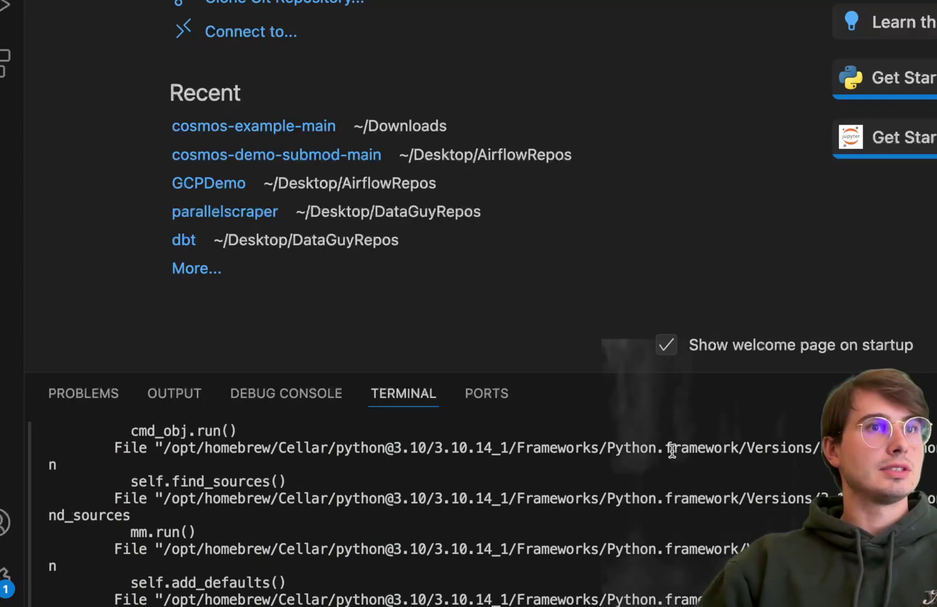
pyautogui.scroll(10, 672, 450)
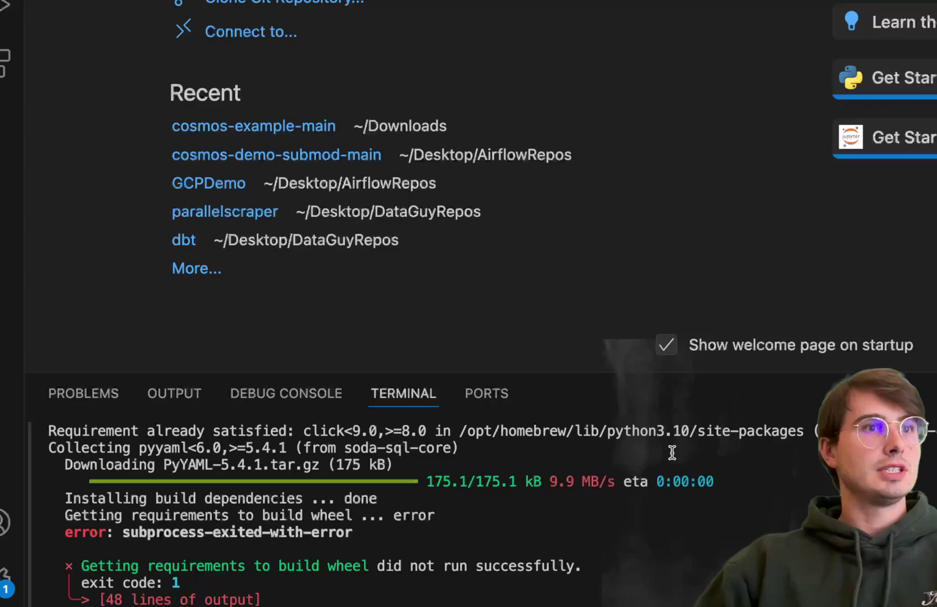
pyautogui.scroll(-3, 672, 453)
pyautogui.scroll(-3, 672, 453)
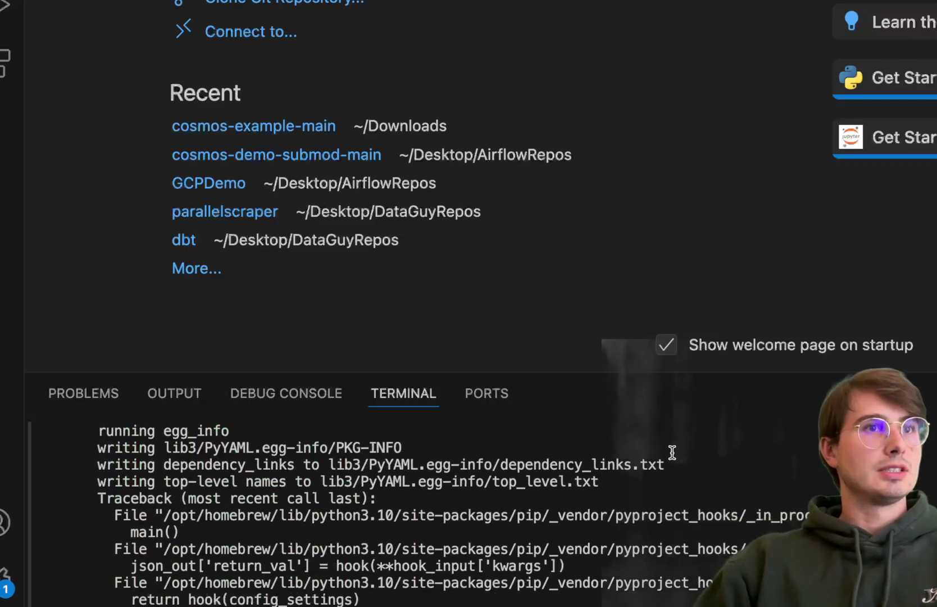
pyautogui.scroll(-15, 672, 451)
pyautogui.write('w')
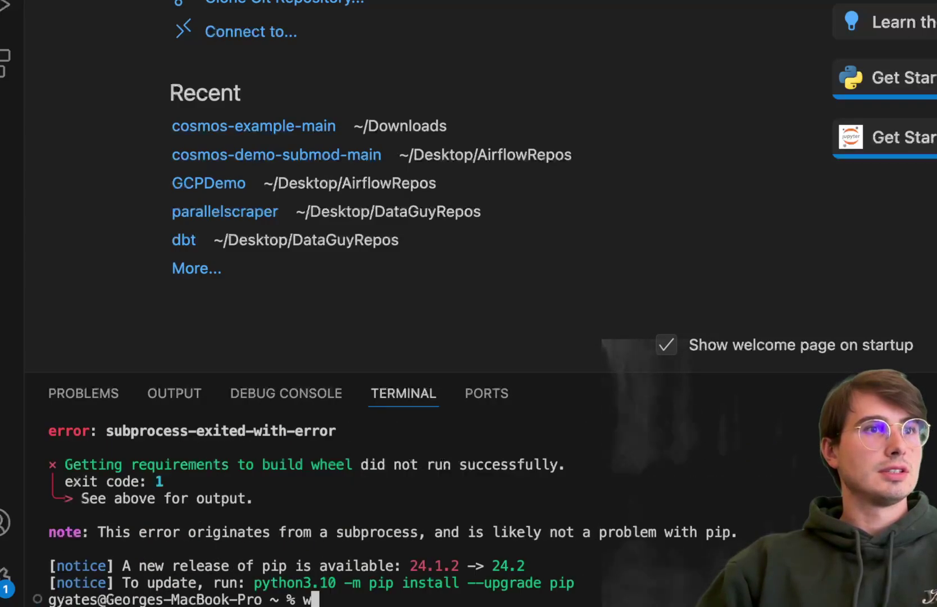
pyautogui.write('h')
pyautogui.press('BackSpace')
pyautogui.press('BackSpace')
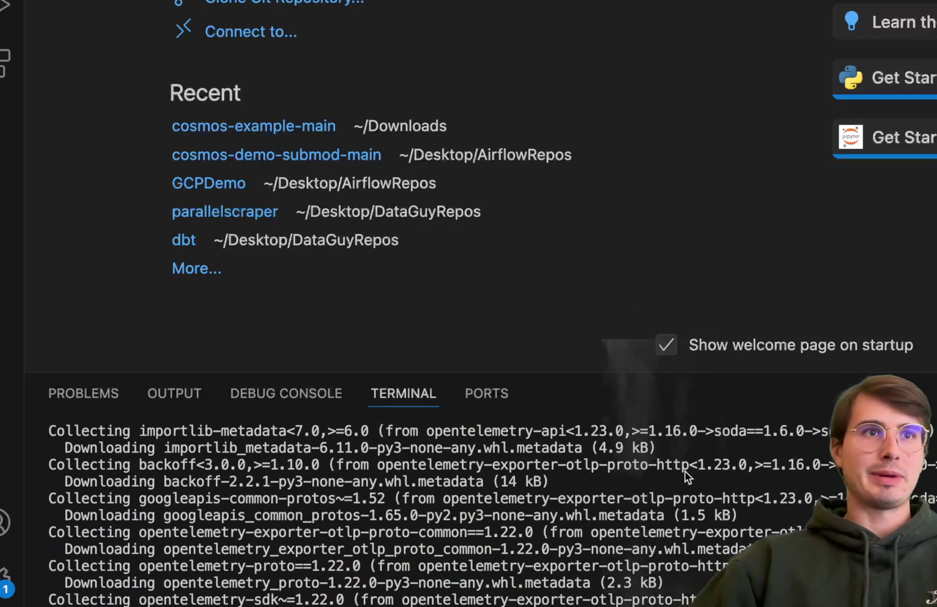
pyautogui.scroll(10, 684, 471)
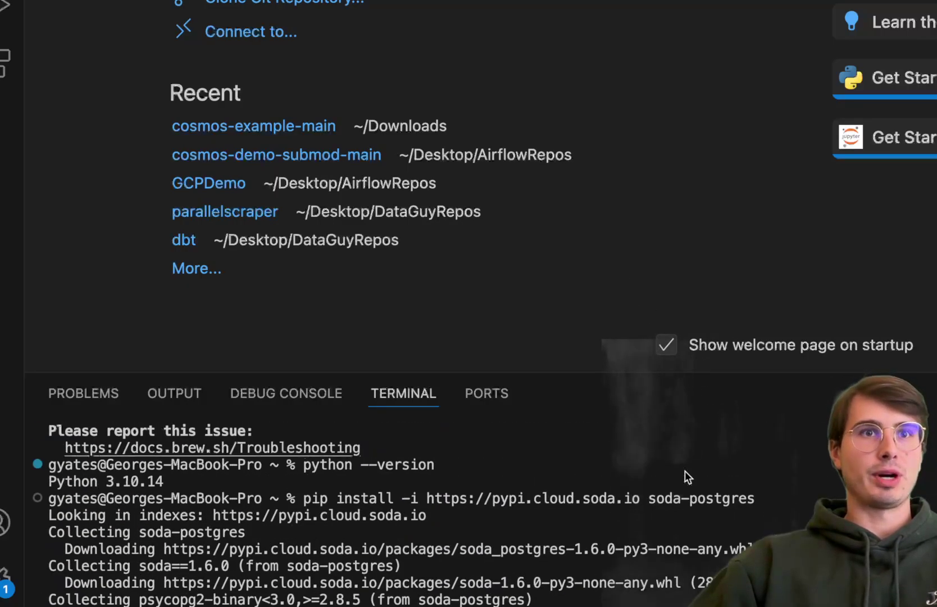
pyautogui.scroll(5, 685, 471)
pyautogui.scroll(-3, 684, 471)
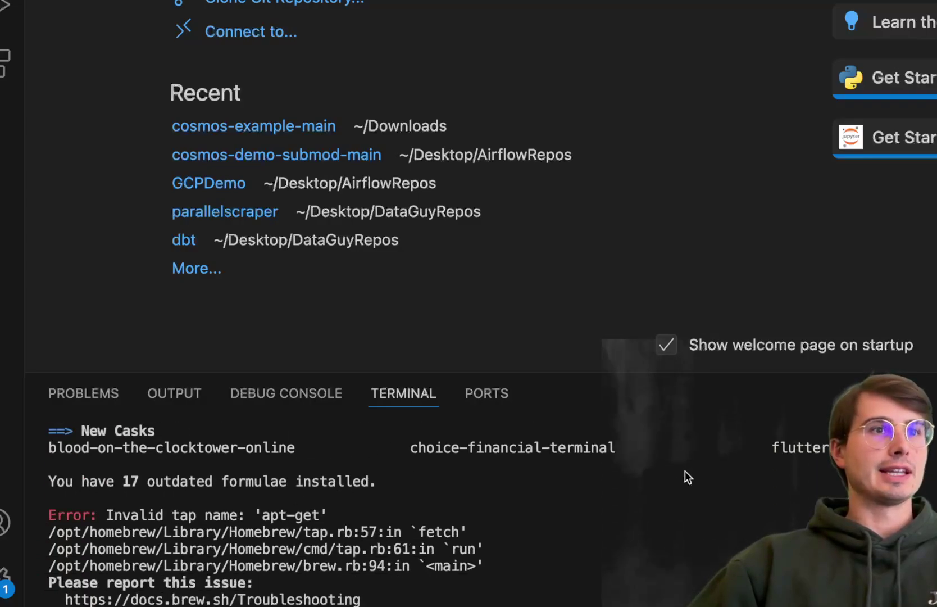
pyautogui.scroll(-5, 684, 471)
pyautogui.moveTo(779, 465); pyautogui.dragTo(323, 461)
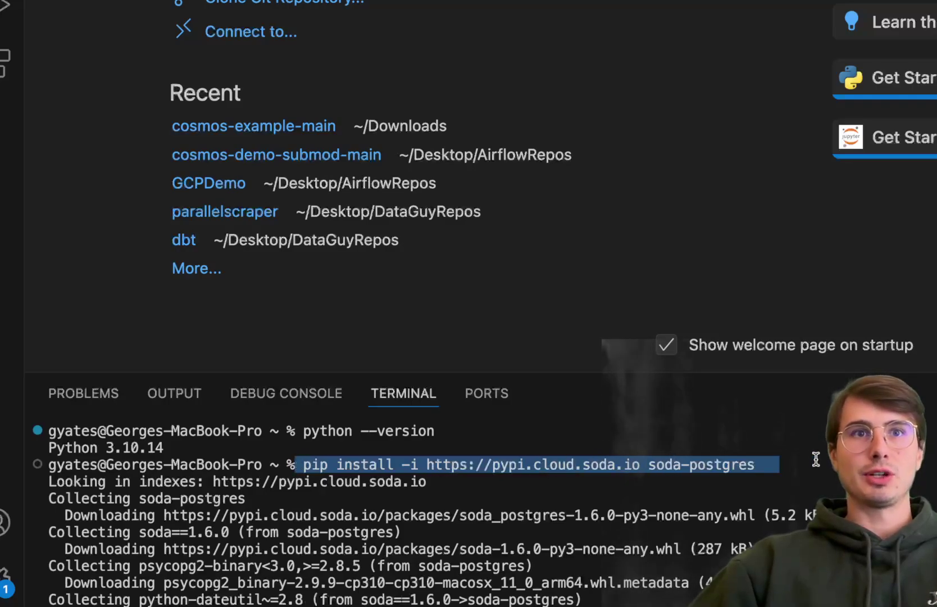
pyautogui.click(772, 461)
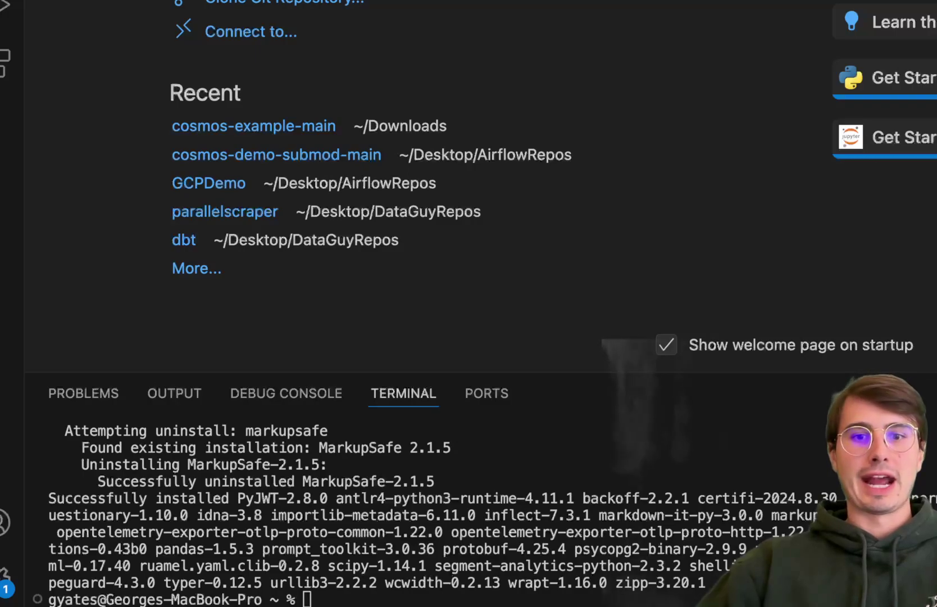
# Switch to Docker Desktop to view the gcp-demo containers and return to Visual Studio Code.
pyautogui.press('super+Tab')
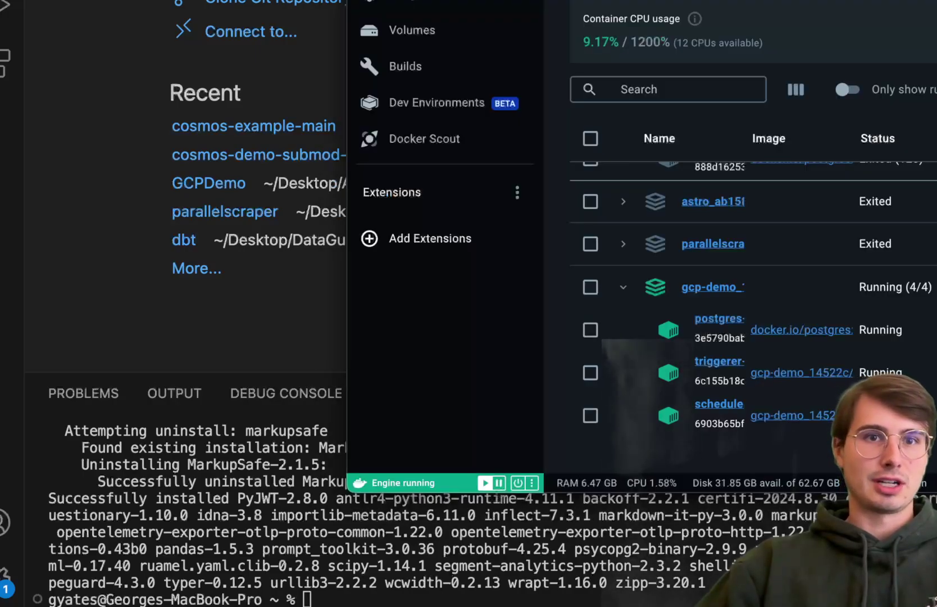
pyautogui.press('super+Tab')
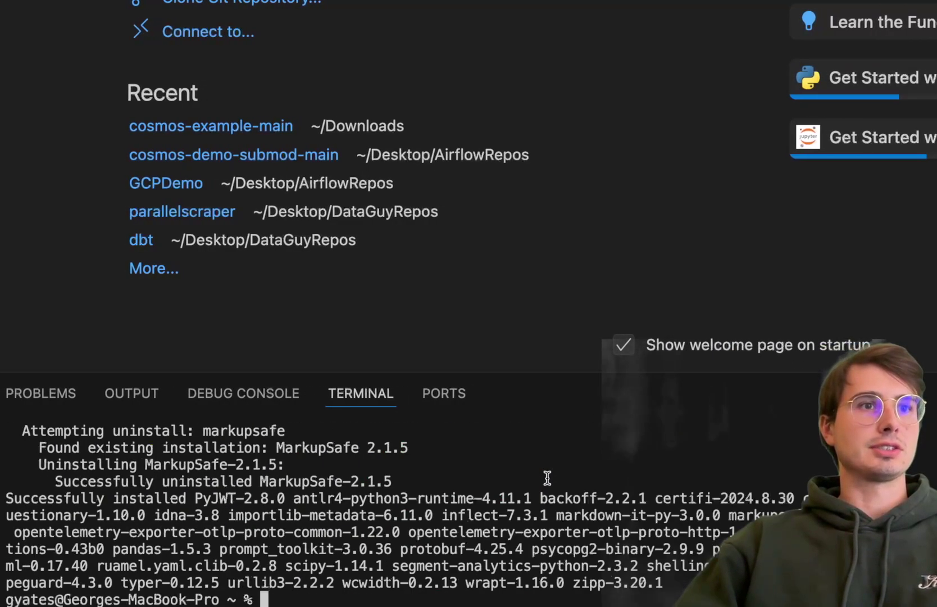
# Move up from the home folder through Users to the filesystem root, listing the contents at each level.
pyautogui.write('ls')
pyautogui.press('Return')
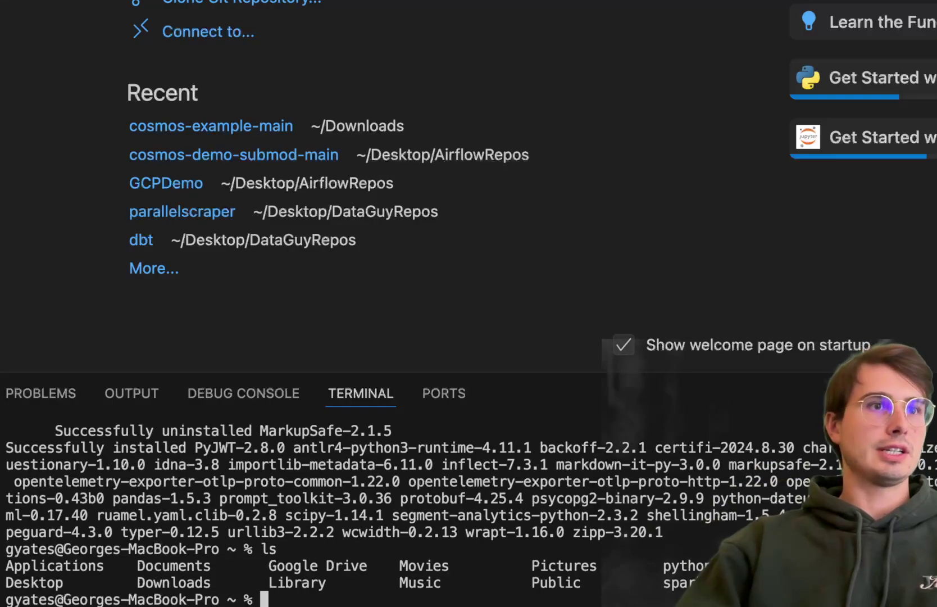
pyautogui.write('cd ..')
pyautogui.press('Return')
pyautogui.write('ls')
pyautogui.press('Return')
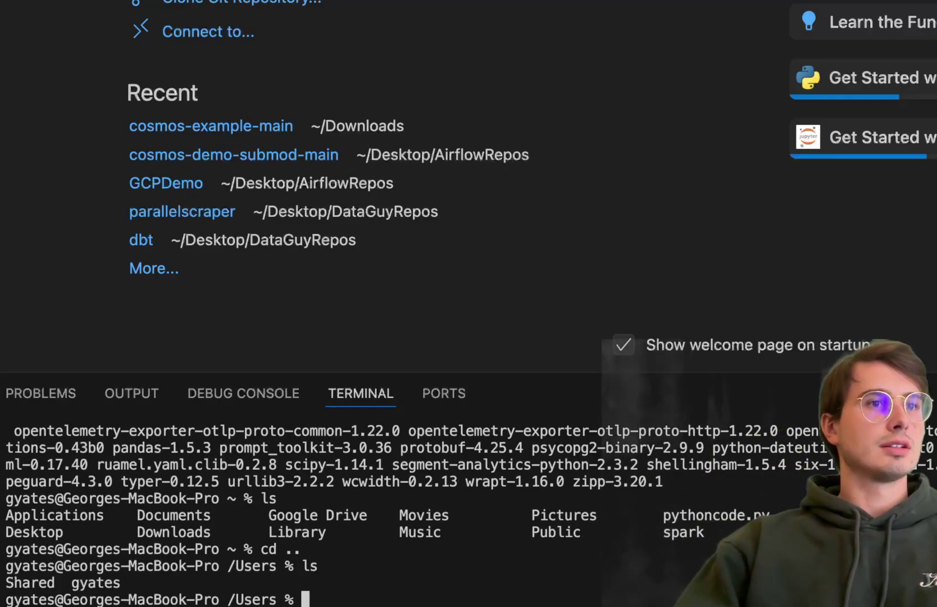
pyautogui.write('cd ..')
pyautogui.press('Return')
pyautogui.write('ls')
pyautogui.press('Return')
# Change into the opt directory and its homebrew subfolder, listing the contents of each.
pyautogui.write('c')
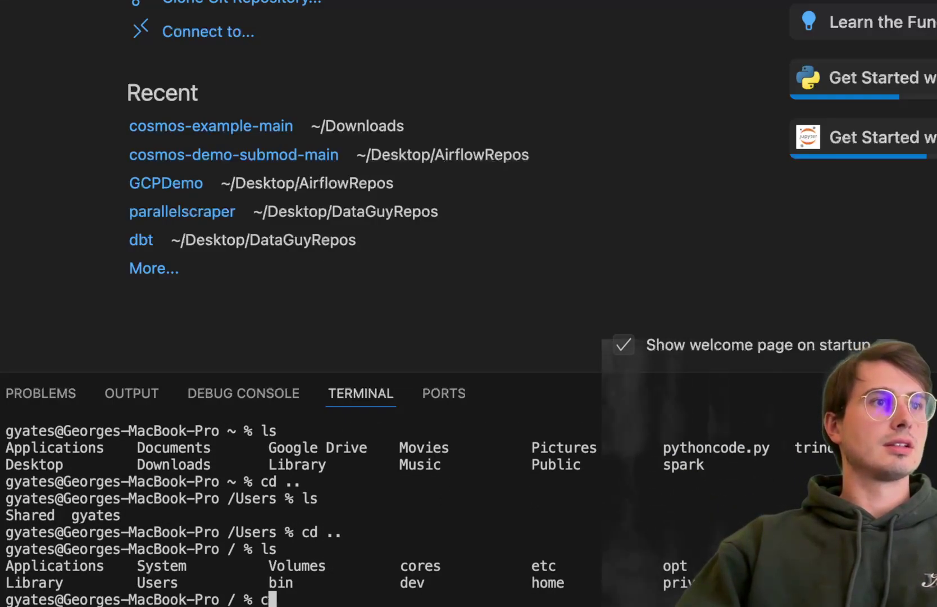
pyautogui.write('d opt')
pyautogui.press('Return')
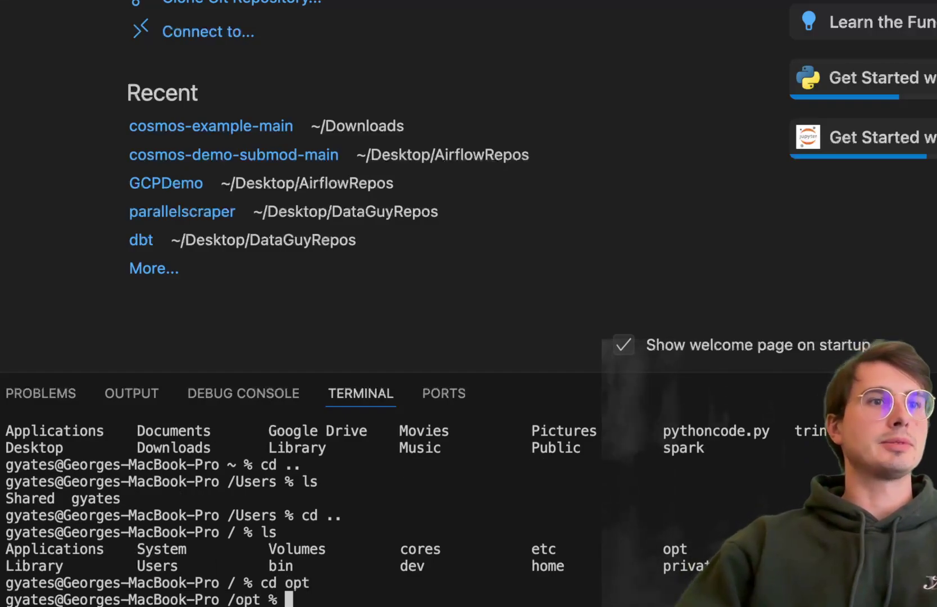
pyautogui.write('ls')
pyautogui.press('Return')
pyautogui.write('cd h')
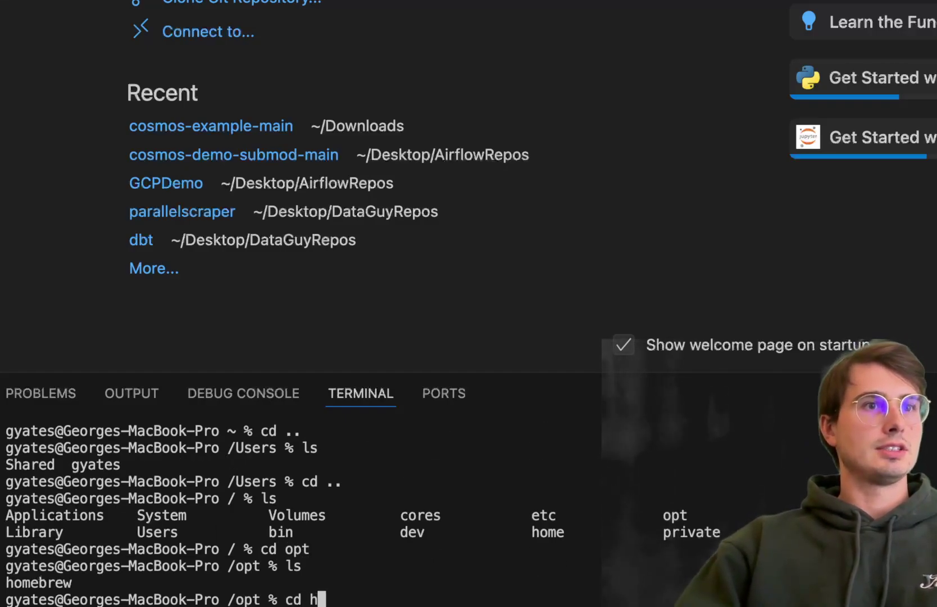
pyautogui.press('Tab')
pyautogui.press('Return')
pyautogui.write('ls')
pyautogui.press('Return')
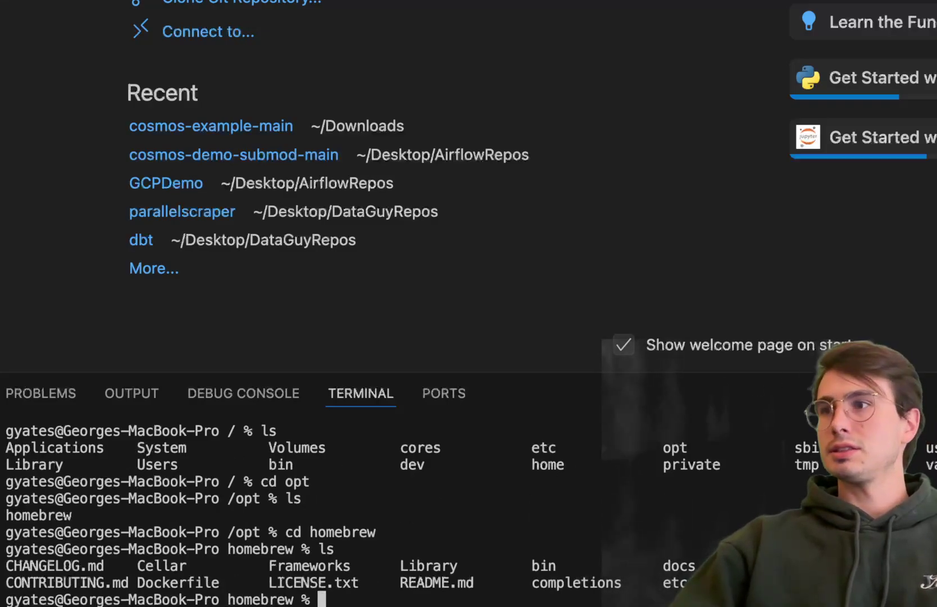
# Change into homebrew's lib directory and its python3.10 subfolder, and list the contents of python3.10.
pyautogui.write('cd ')
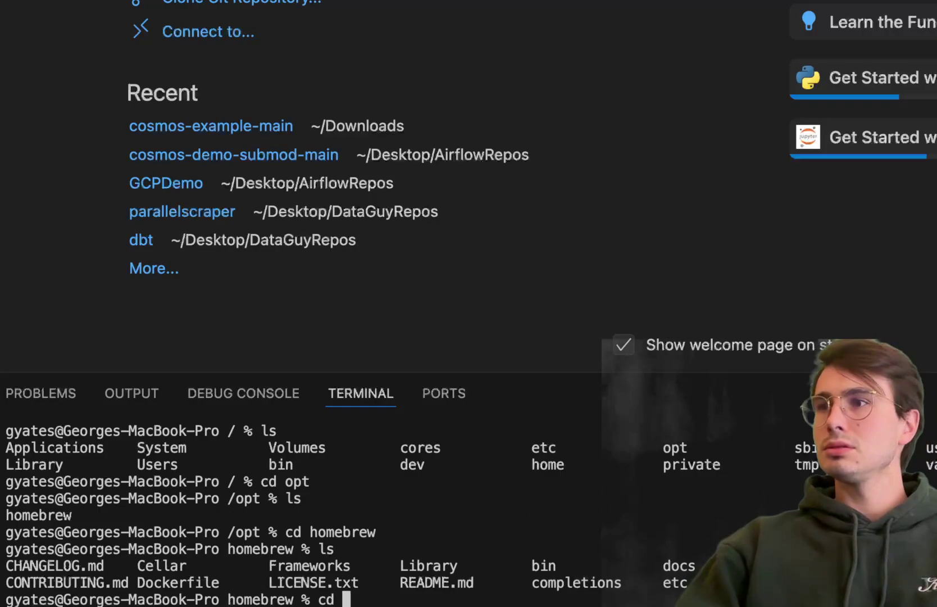
pyautogui.write('lib')
pyautogui.press('Return')
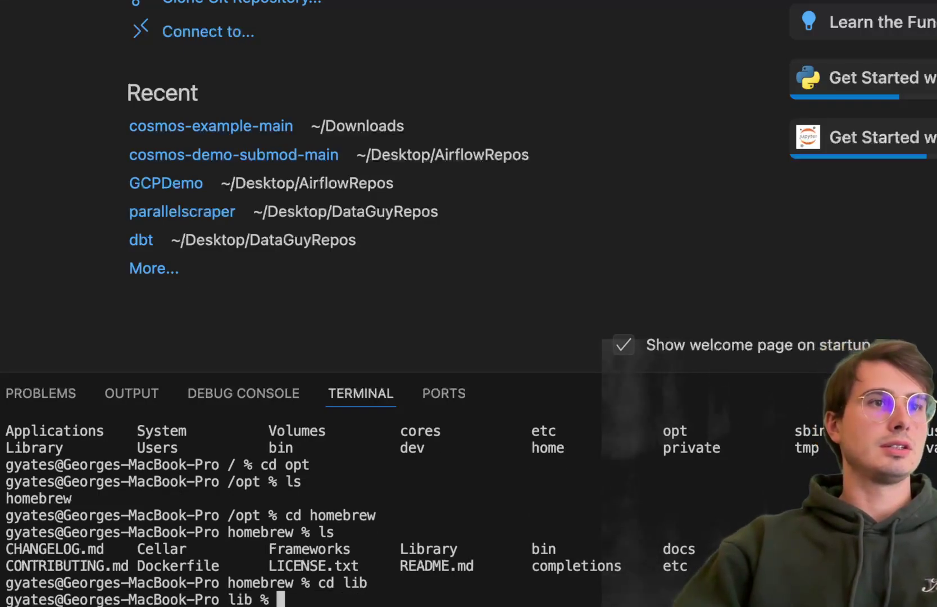
pyautogui.write('cd python3.1')
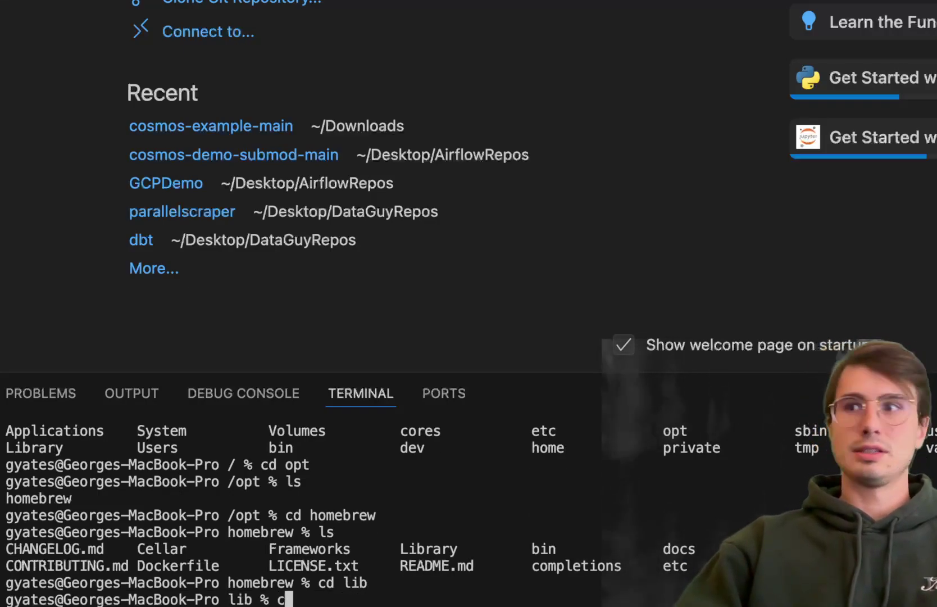
pyautogui.write('0')
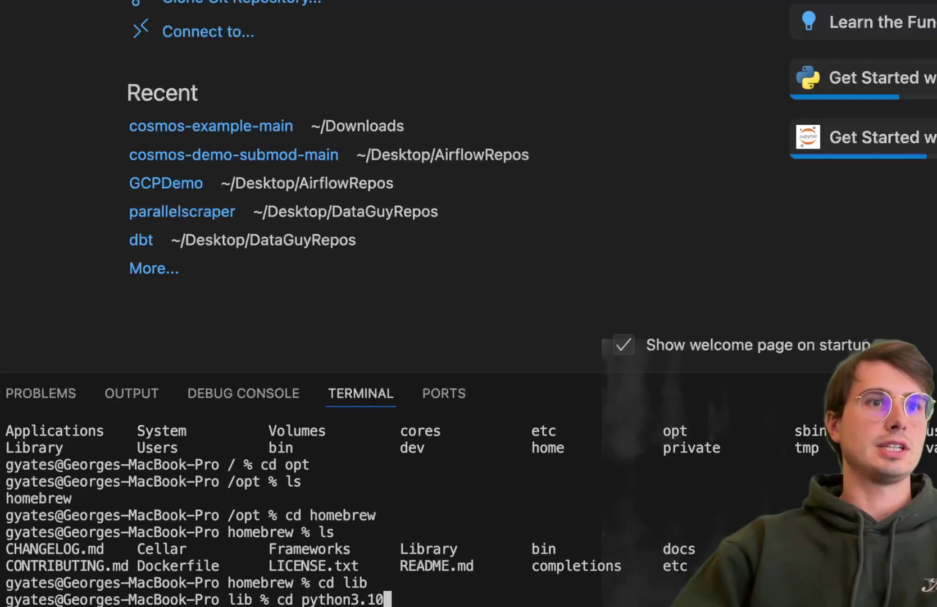
pyautogui.press('Return')
pyautogui.write('ls')
pyautogui.press('Return')
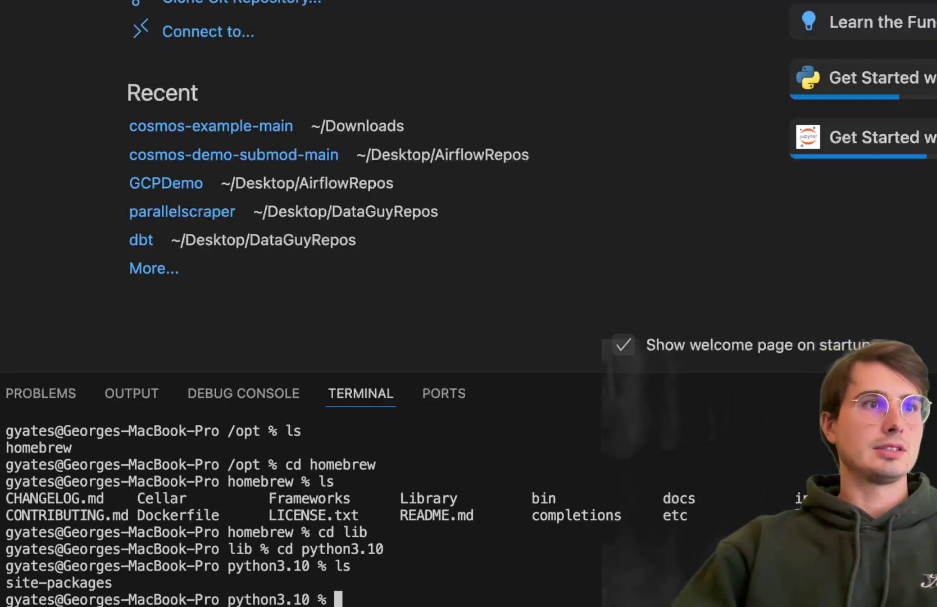
# Change into the site-packages directory inside python3.10 and list its contents.
pyautogui.write('cd s')
pyautogui.press('Tab')
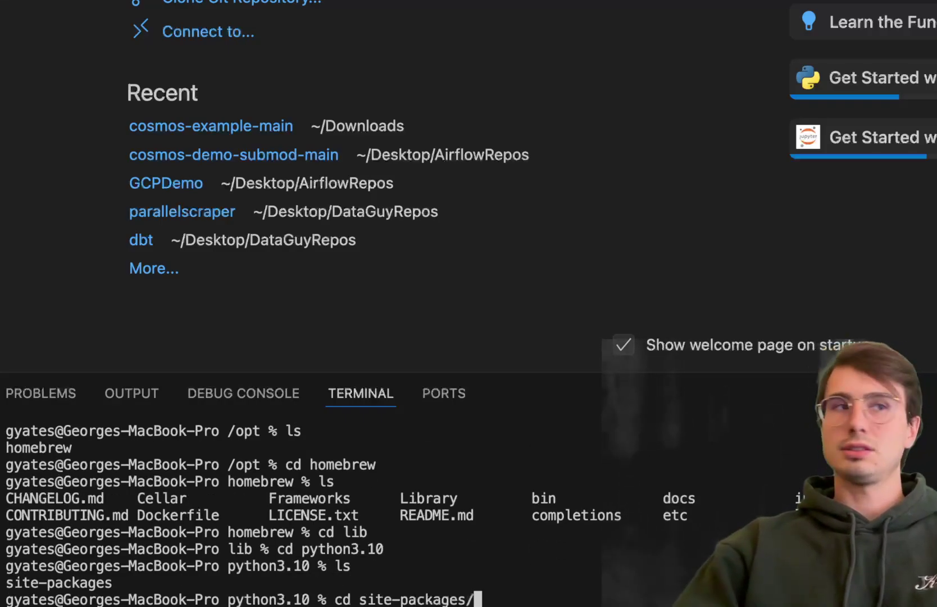
pyautogui.press('Return')
pyautogui.write('ls')
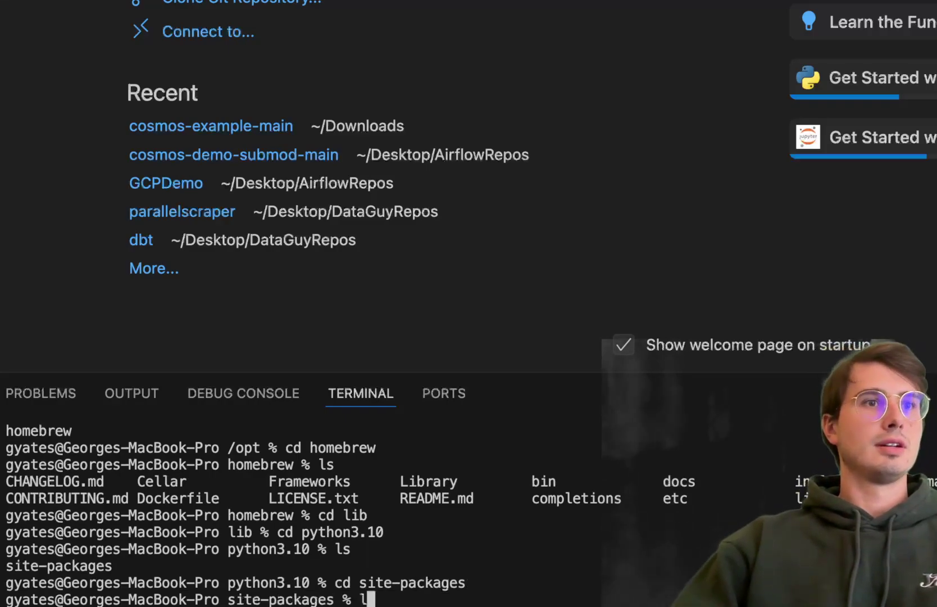
pyautogui.press('Return')
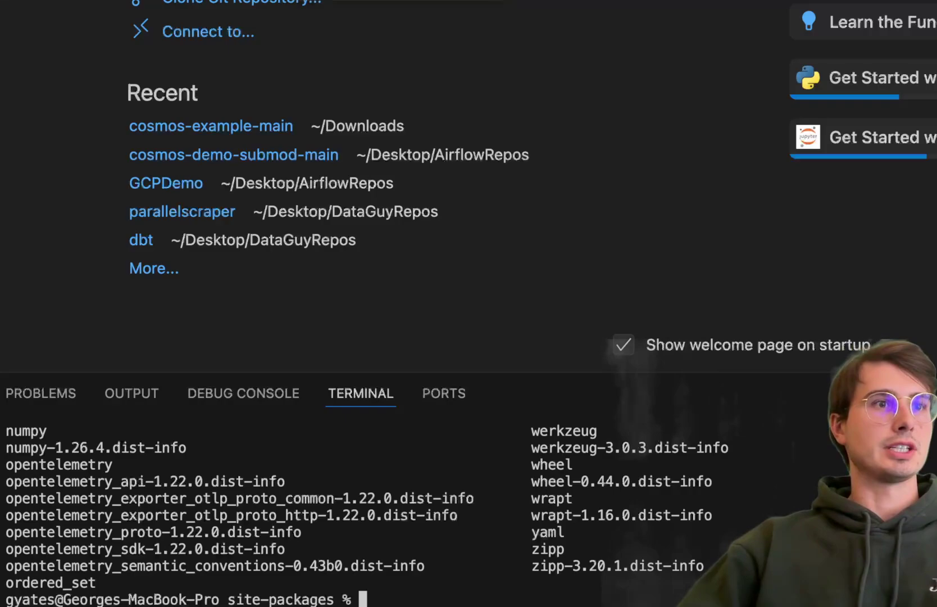
pyautogui.click(132, 0)
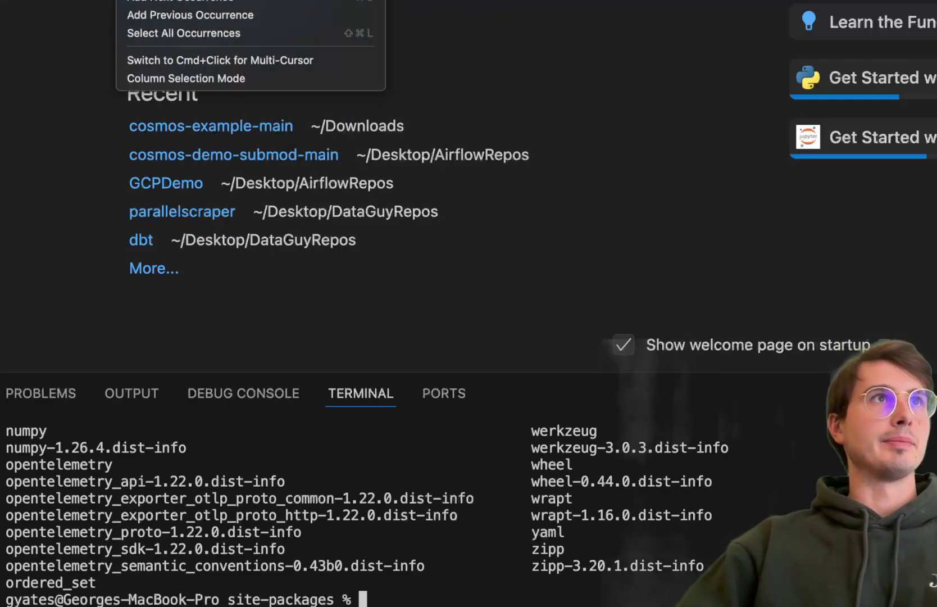
pyautogui.moveTo(56, 0)
pyautogui.press('Escape')
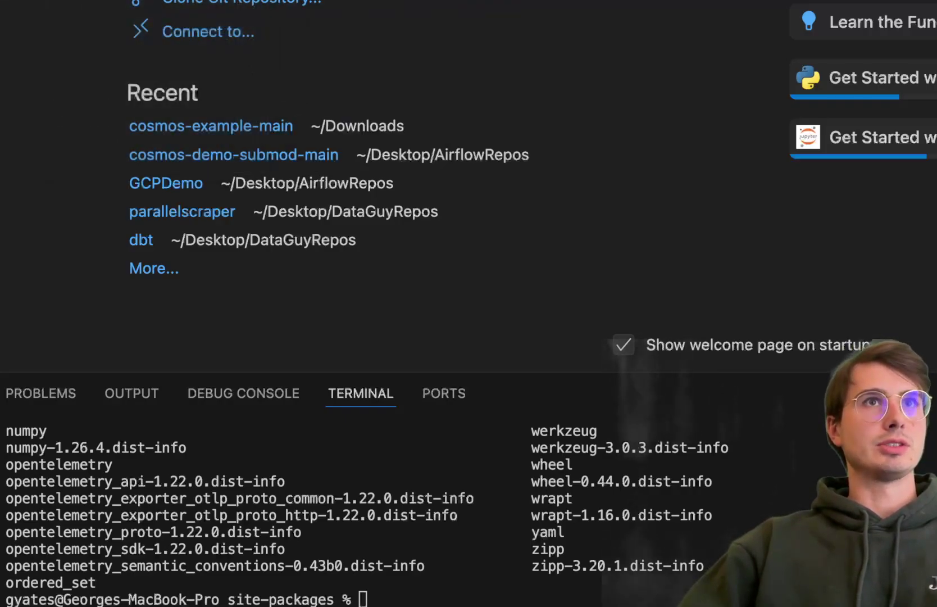
# Complete the my_datasource Postgres connection definition in an untitled file with a schema entry set to public.
pyautogui.press('super+w')
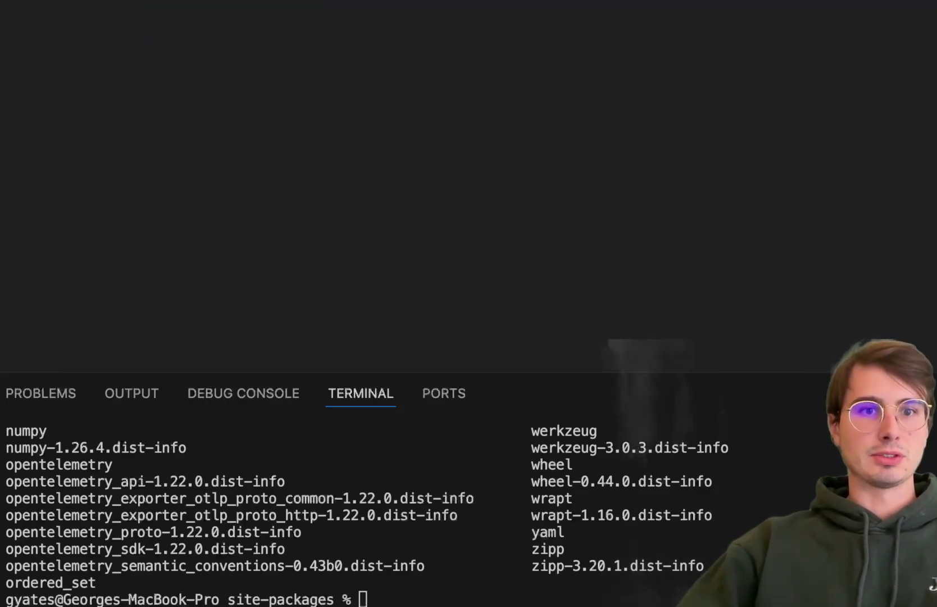
pyautogui.click(599, 99)
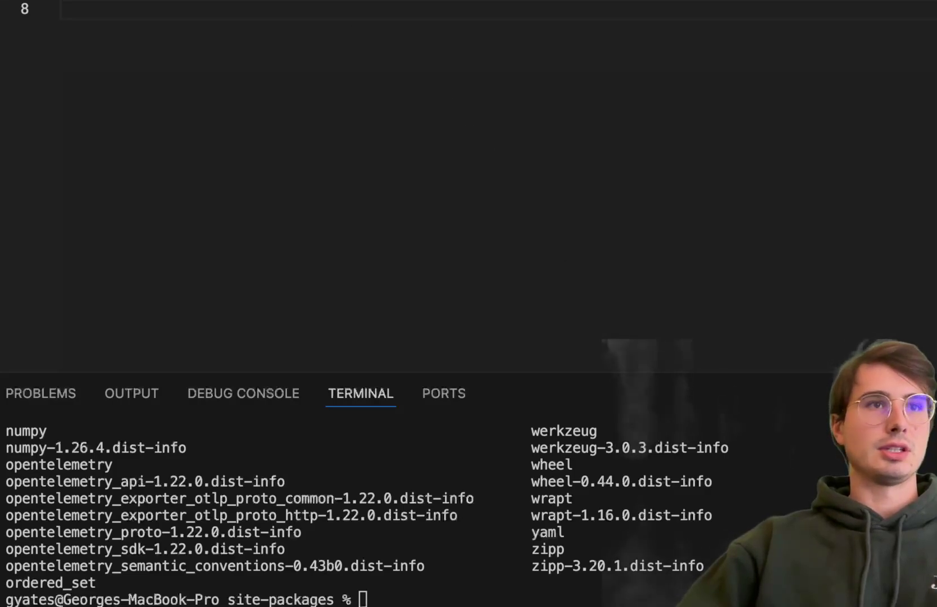
pyautogui.write('schema: public')
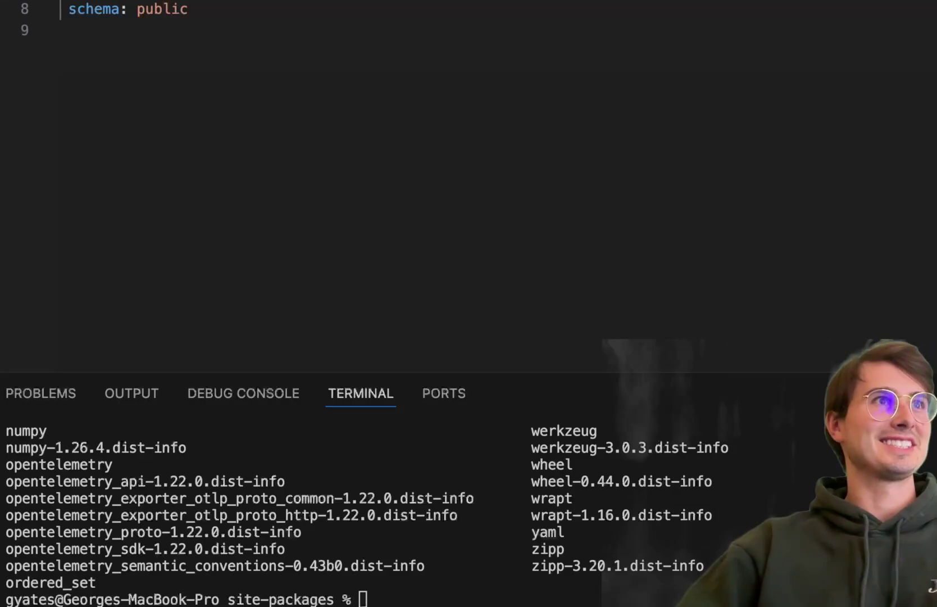
# Save the data source definition as configuration.yml in the home folder.
pyautogui.doubleClick(261, 9)
pyautogui.press('super+s')
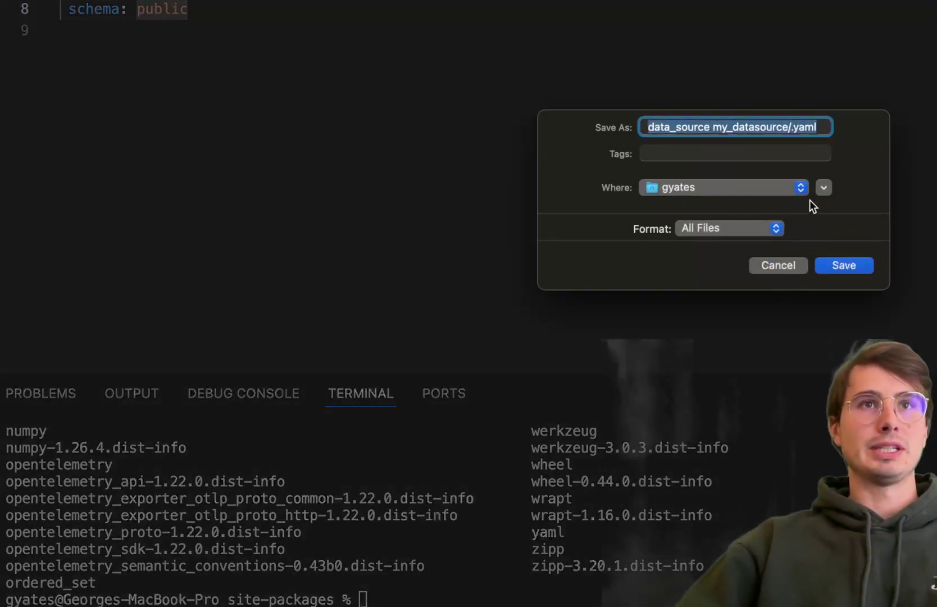
pyautogui.press('BackSpace')
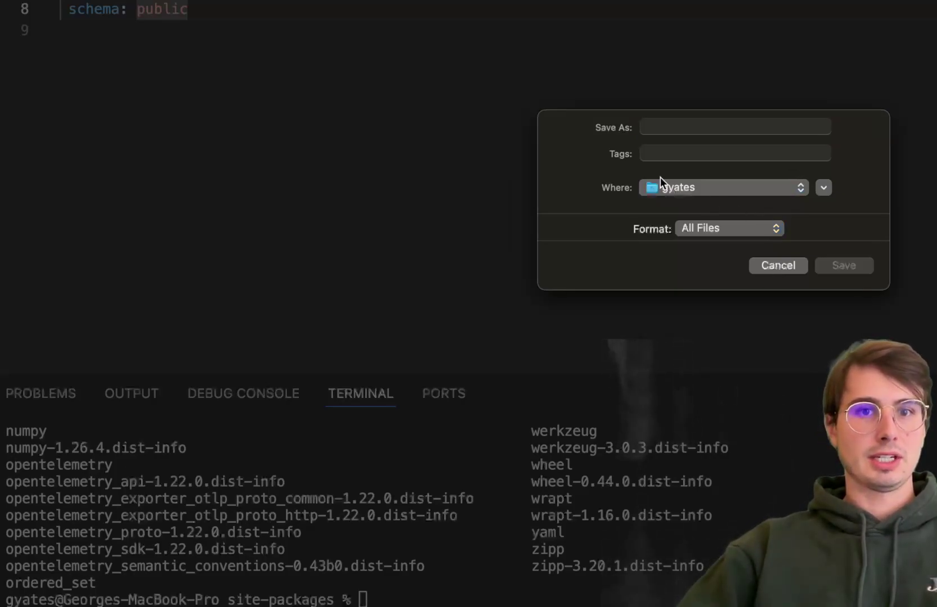
pyautogui.click(707, 167)
pyautogui.write('c')
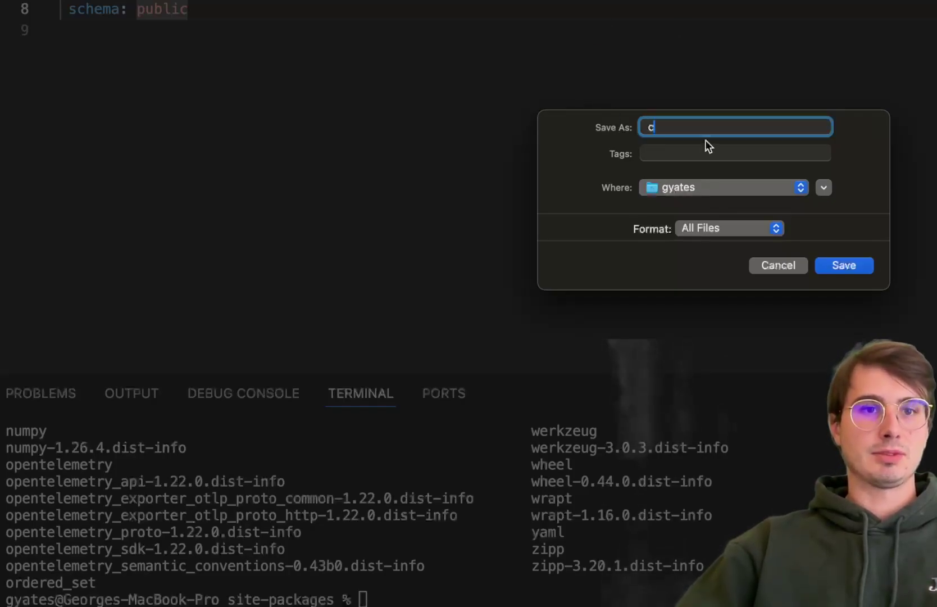
pyautogui.write('onfigurationm')
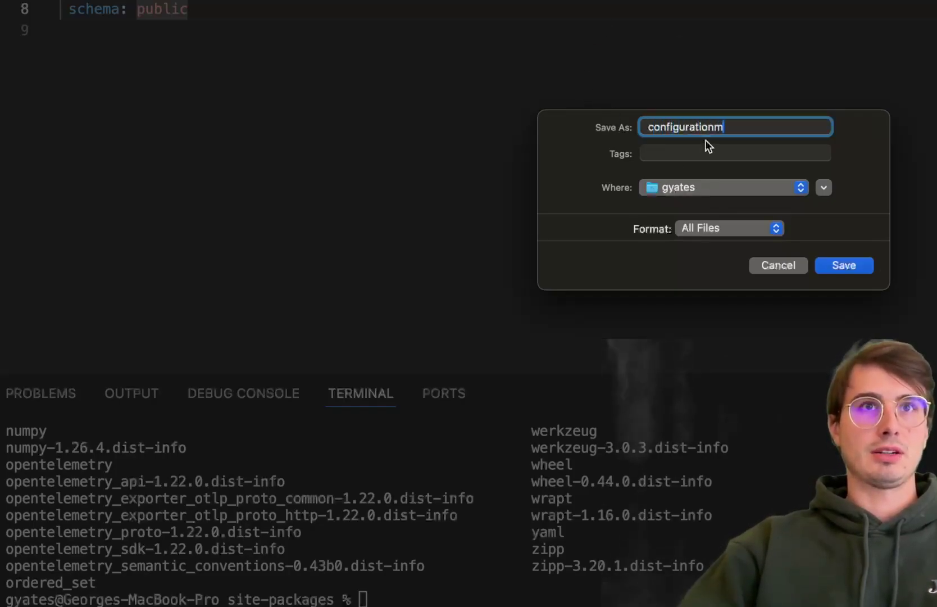
pyautogui.press('BackSpace')
pyautogui.write('.yml')
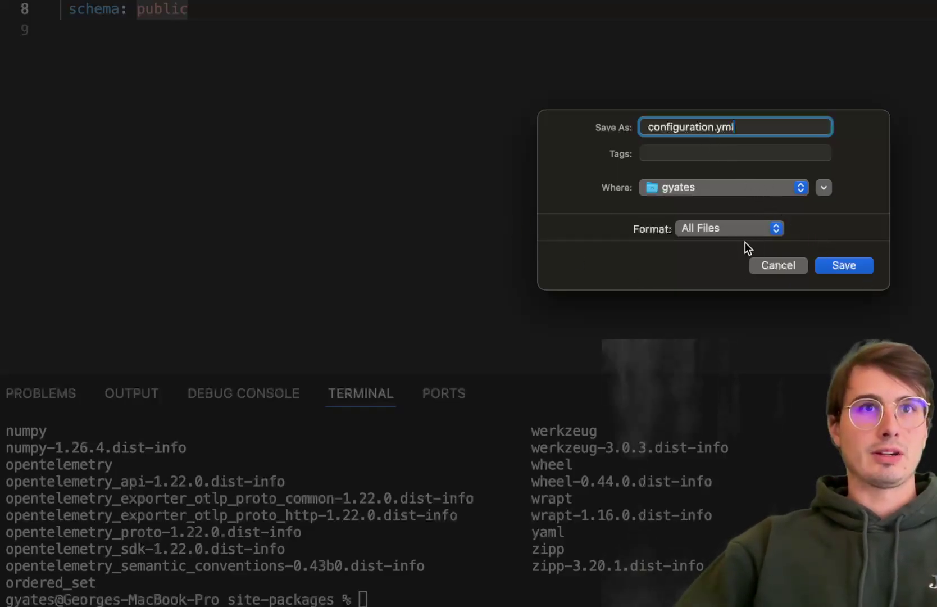
pyautogui.press('Return')
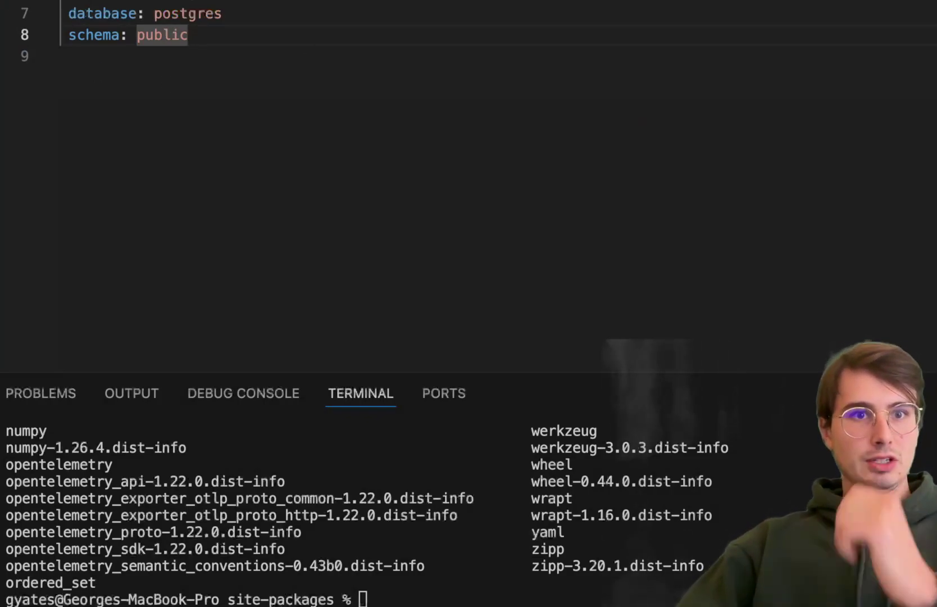
# Switch to Finder, browse from the Desktop to Macintosh HD's Library folder, and return to Visual Studio Code.
pyautogui.press('super+alt+space')
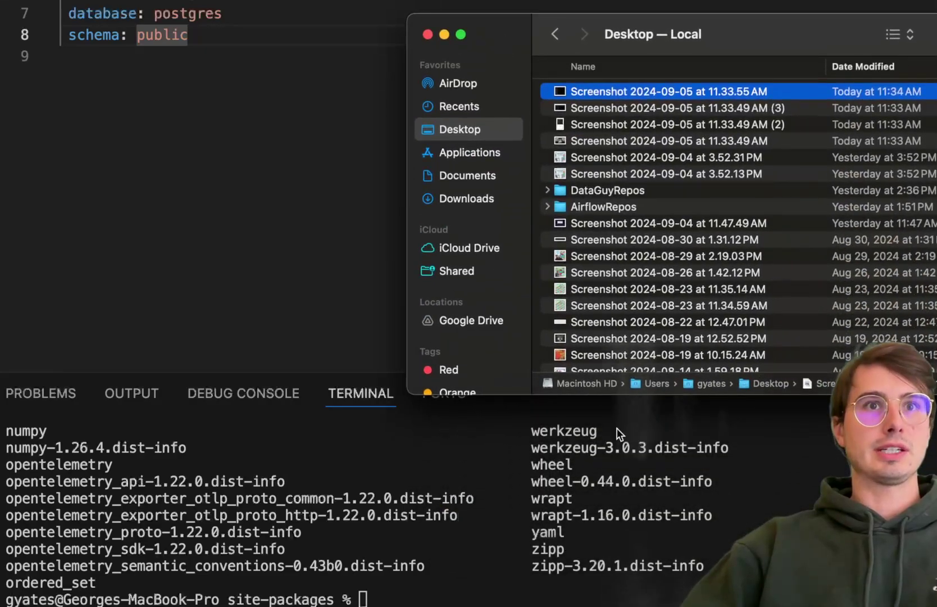
pyautogui.doubleClick(643, 380)
pyautogui.doubleClick(567, 380)
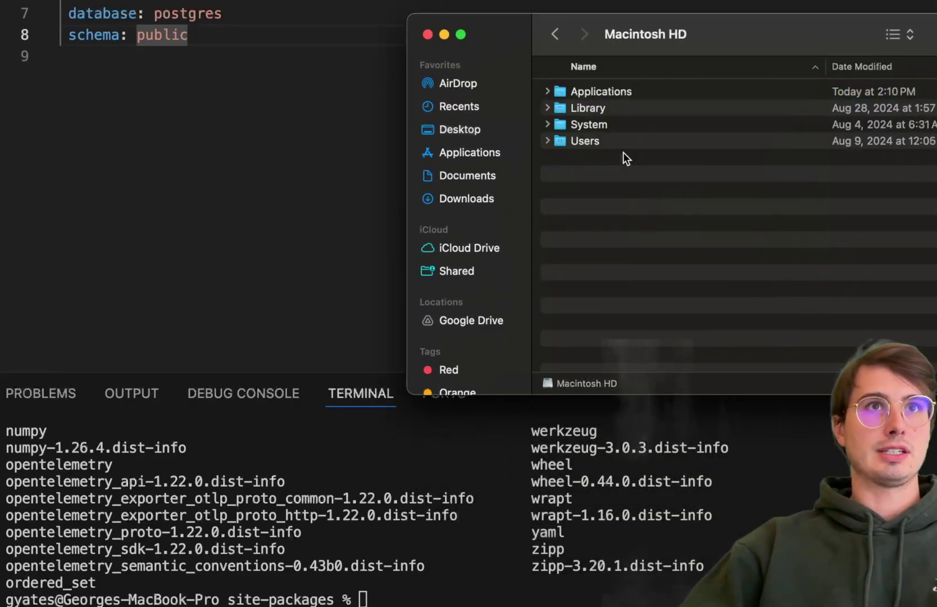
pyautogui.doubleClick(595, 108)
pyautogui.scroll(-5, 671, 191)
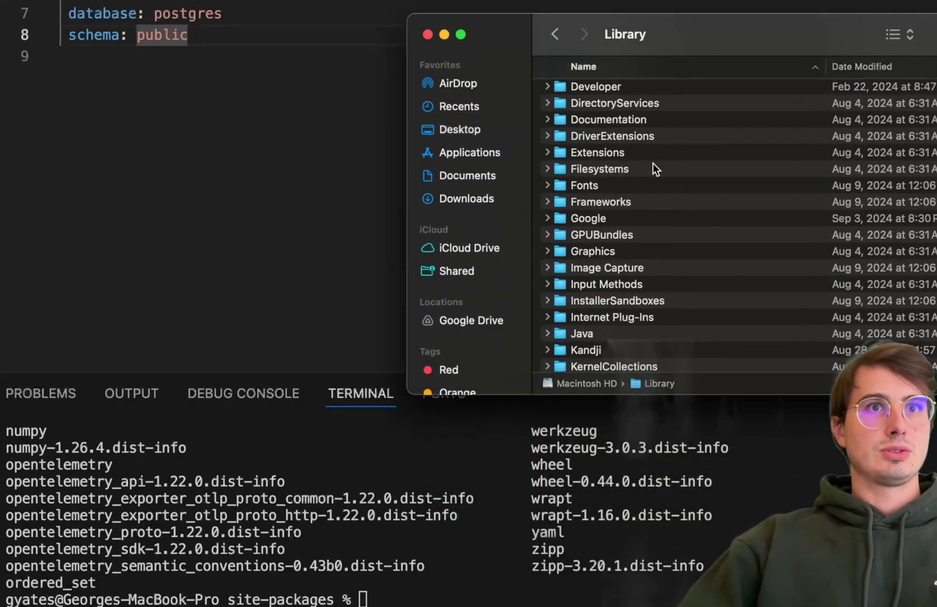
pyautogui.press('super+Tab')
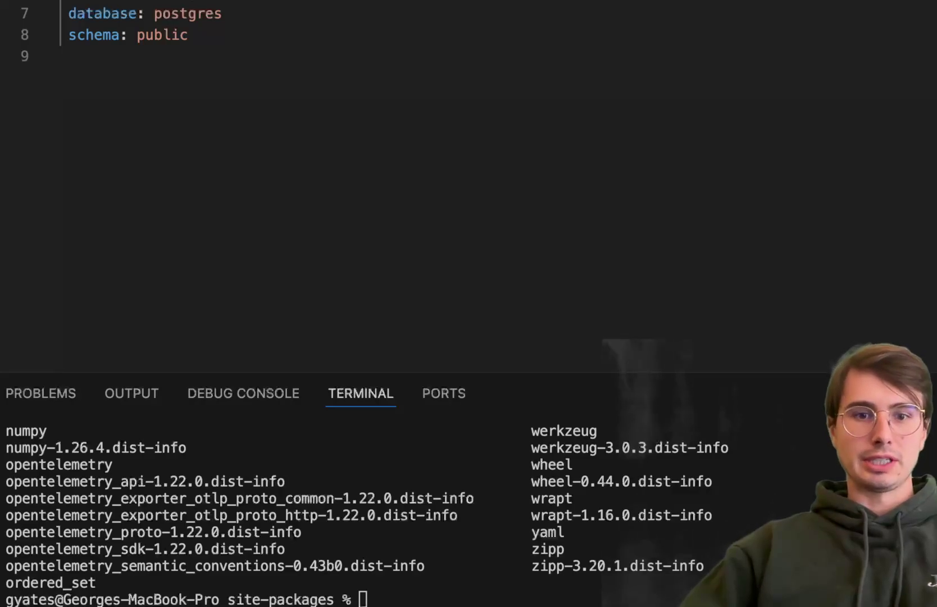
# In Finder, move configuration.yml from the home folder into the virtual environment's python3.10 site-packages folder and close the Finder windows.
pyautogui.press('super+Tab')
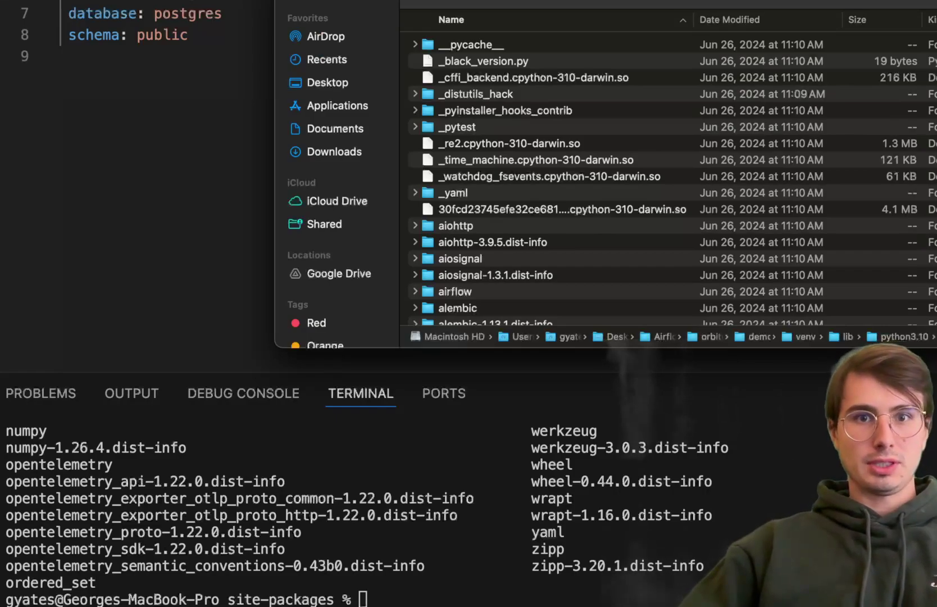
pyautogui.press('super+space')
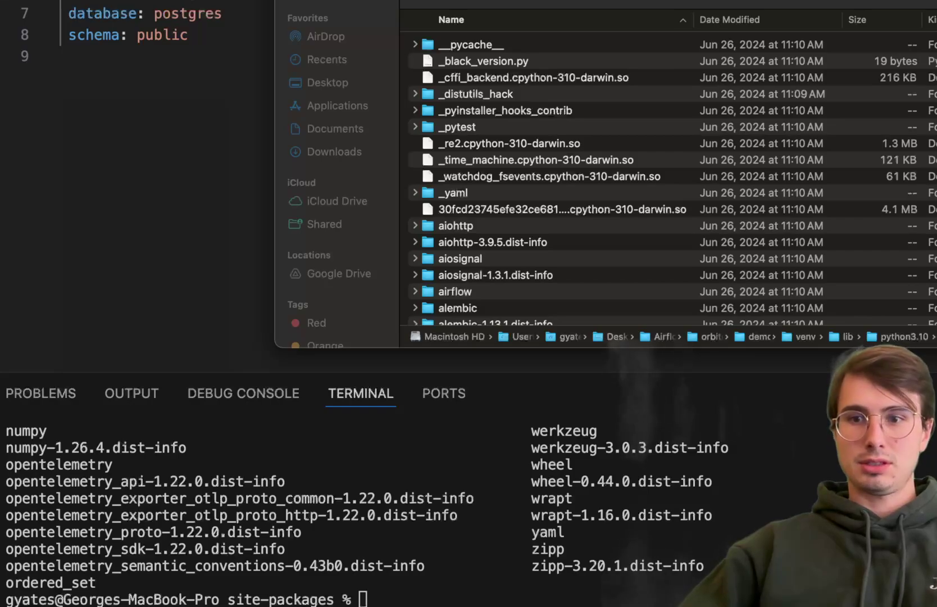
pyautogui.click(880, 87)
pyautogui.click(885, 98)
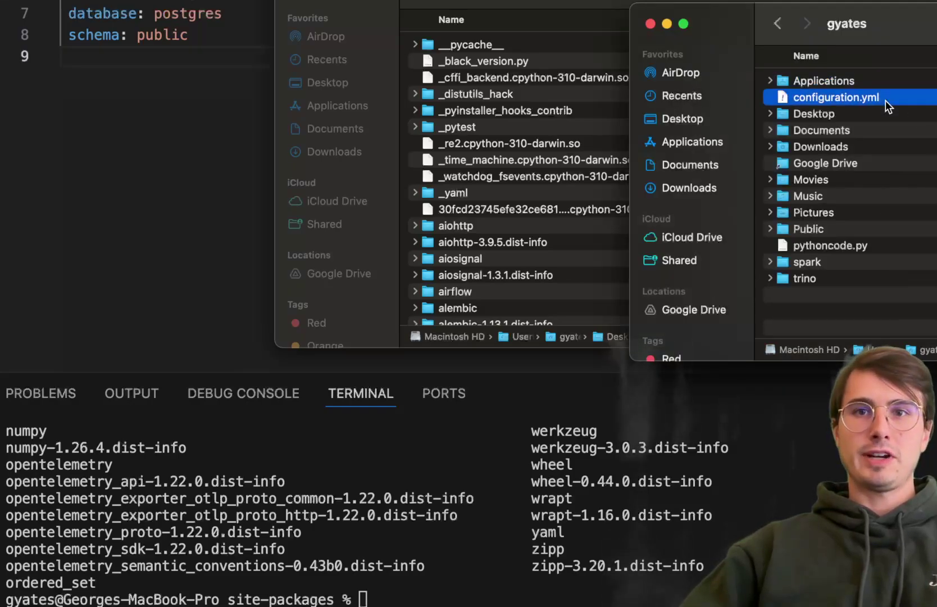
pyautogui.moveTo(885, 99); pyautogui.dragTo(584, 170)
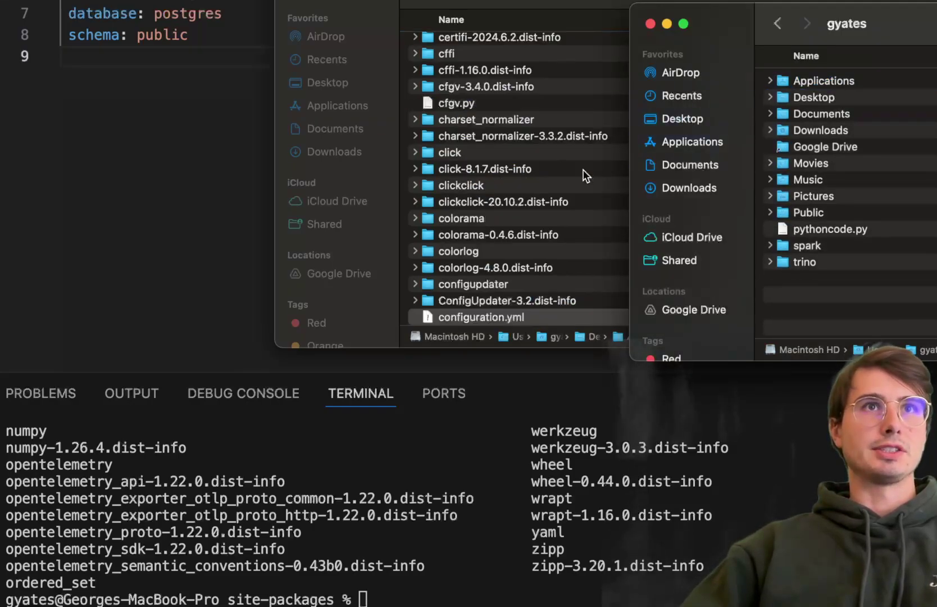
pyautogui.click(651, 23)
pyautogui.press('super+w')
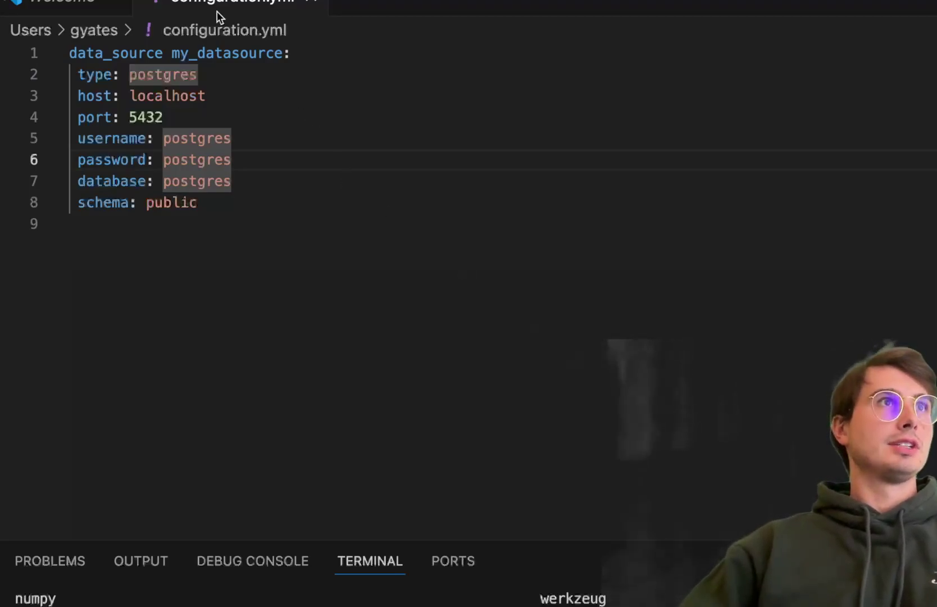
# Create a new file with orders table checks: row_count > 0, missing and duplicate order_id = 0, invalid order_date < 1%, amount between 0 and 10000.
pyautogui.click(73, 0)
pyautogui.press('super+n')
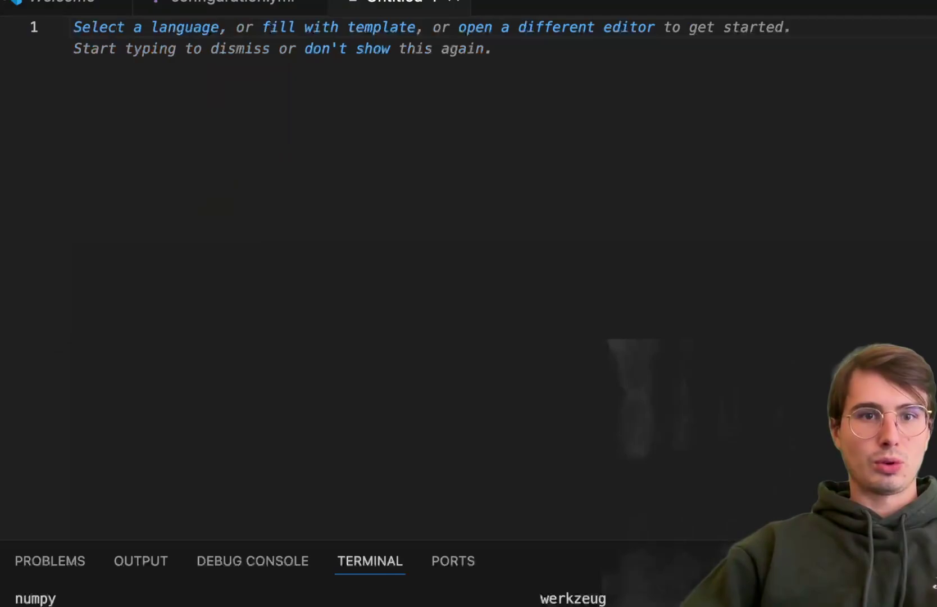
pyautogui.click(70, 0)
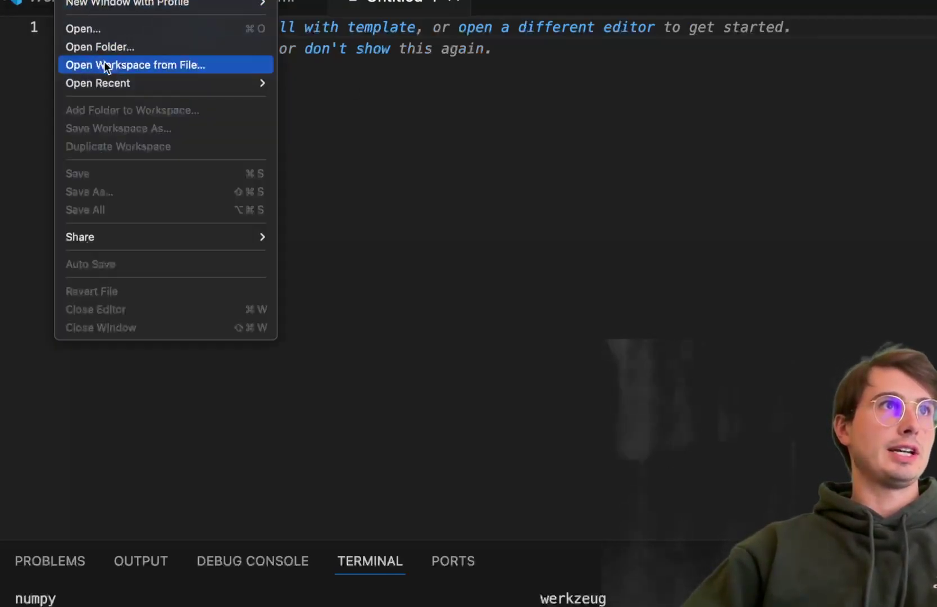
pyautogui.click(699, 452)
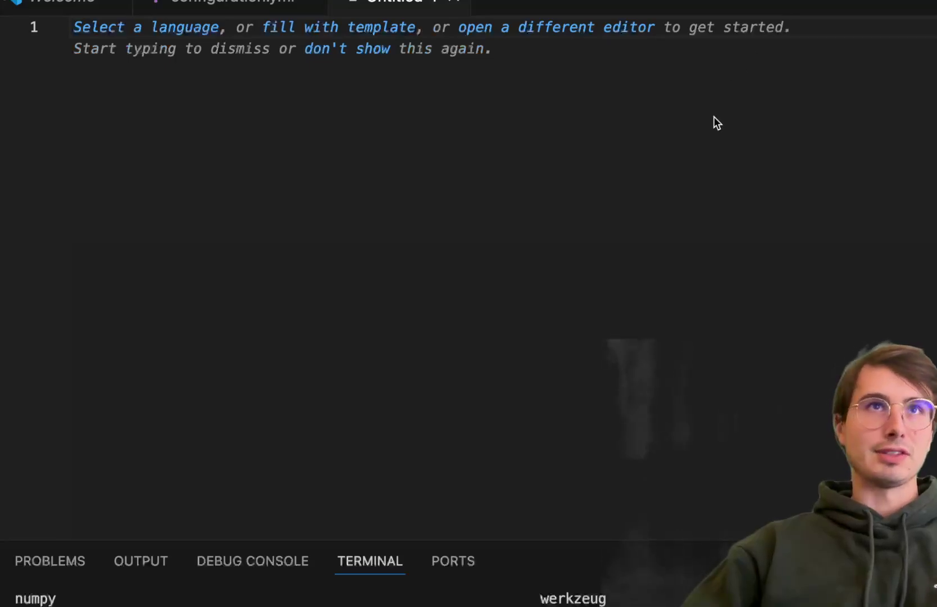
pyautogui.write('# orders.yml table_name: orders  checks:   - row_count > 0  # Ensure the table is not empty   - missing_count(order_id) = 0  # Ensure no orders are missing an order_id   - invalid_percent(order_date) < 1%  # Ensure order_date is valid for more than 99% of rows   - duplicate_count(order_id) = 0  # Ensure no duplicate order IDs exist   - min(amount) >= 0  # Ensure no negative order amounts   - max(amount) <= 10000  # Check for unusually high order amounts')
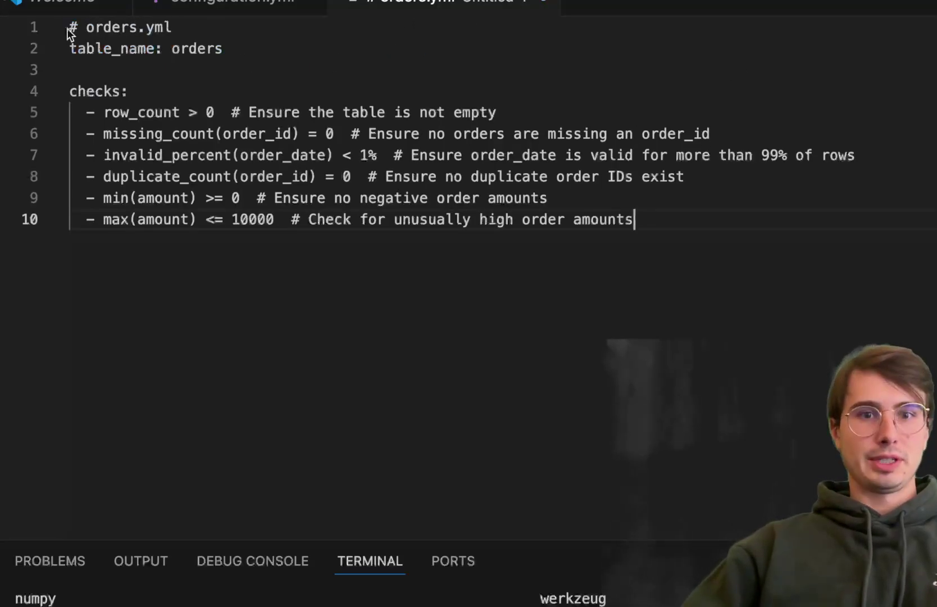
pyautogui.moveTo(221, 50); pyautogui.dragTo(173, 50)
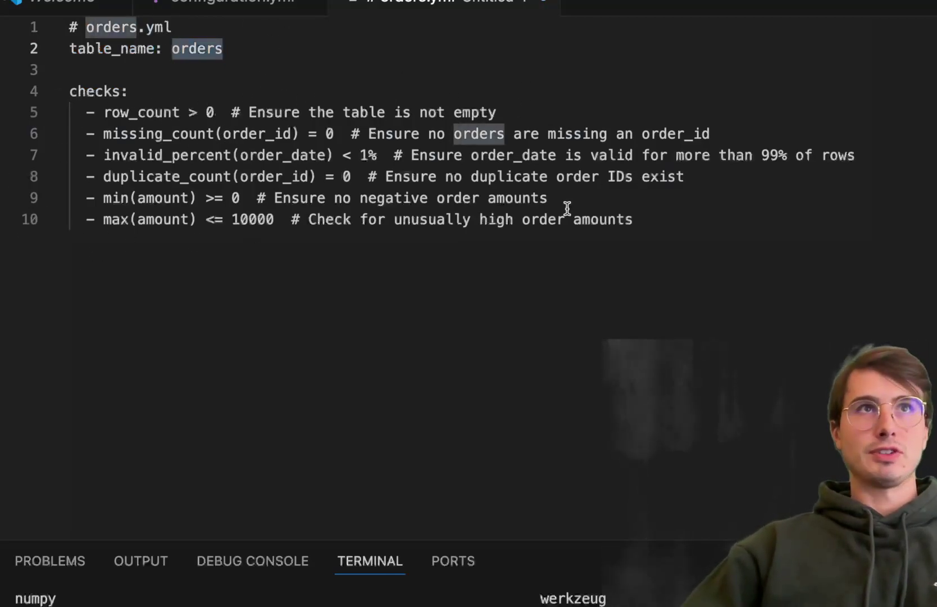
# Save the checks file as orders.yml in the home folder and place the cursor on its row_count check.
pyautogui.click(68, 0)
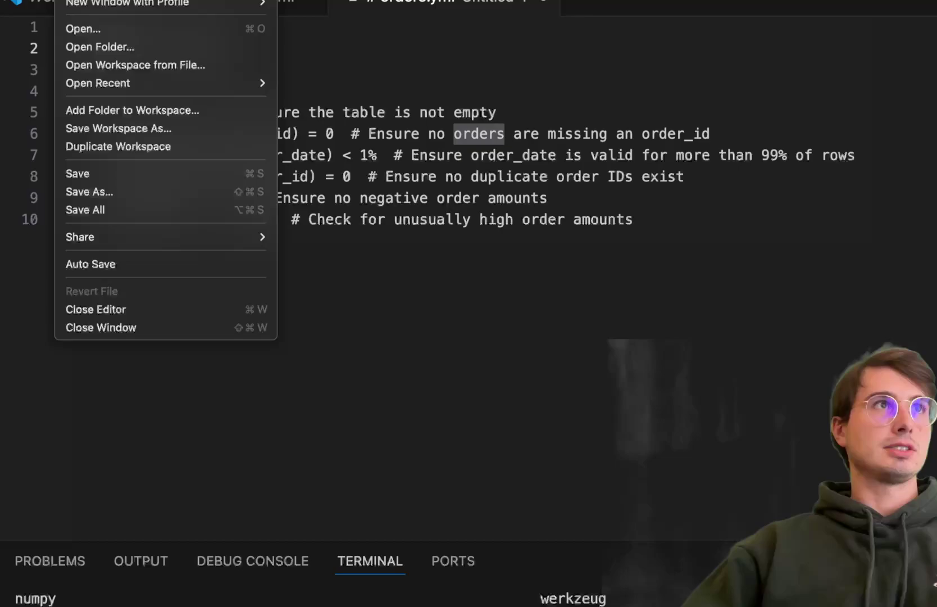
pyautogui.click(91, 193)
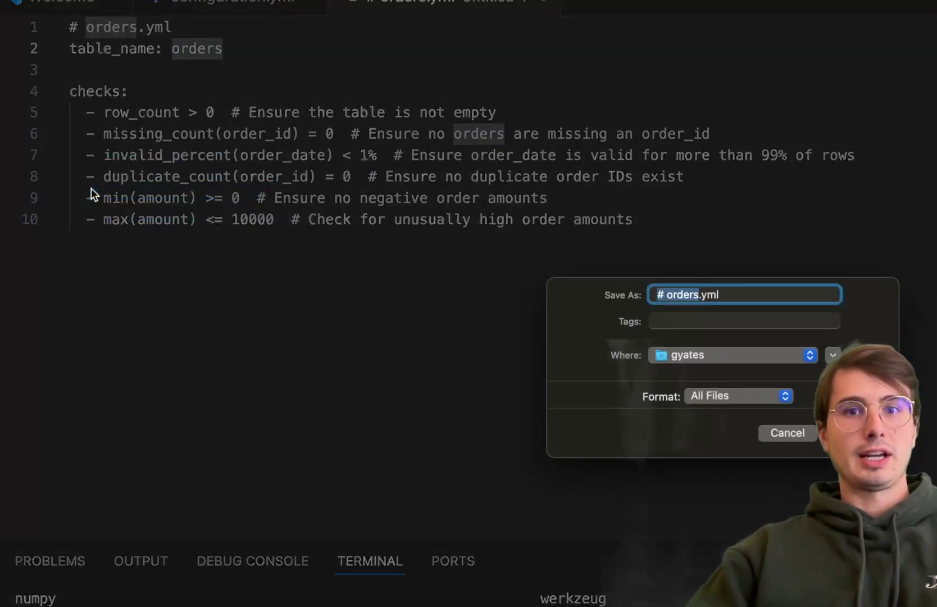
pyautogui.write('orde')
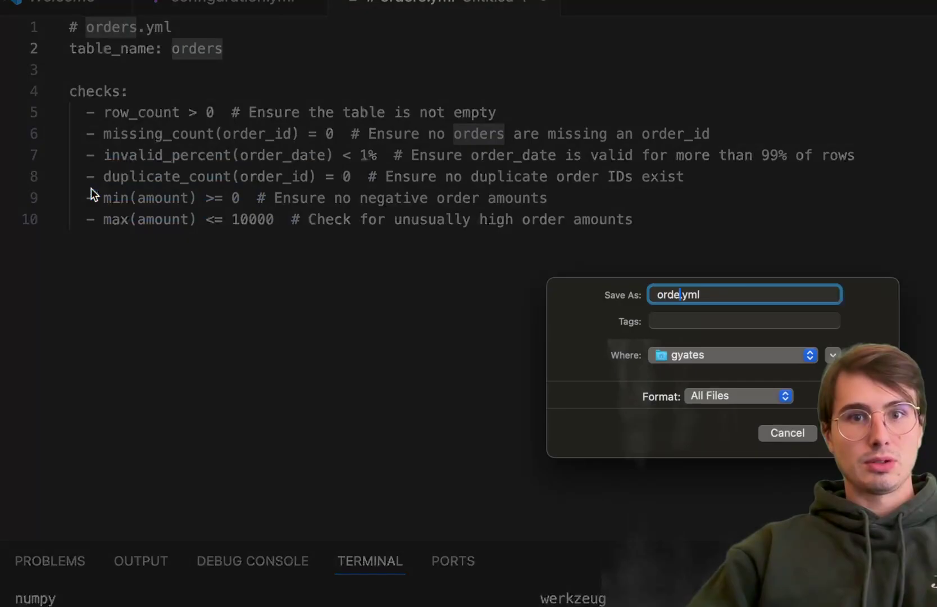
pyautogui.write('rs/yml')
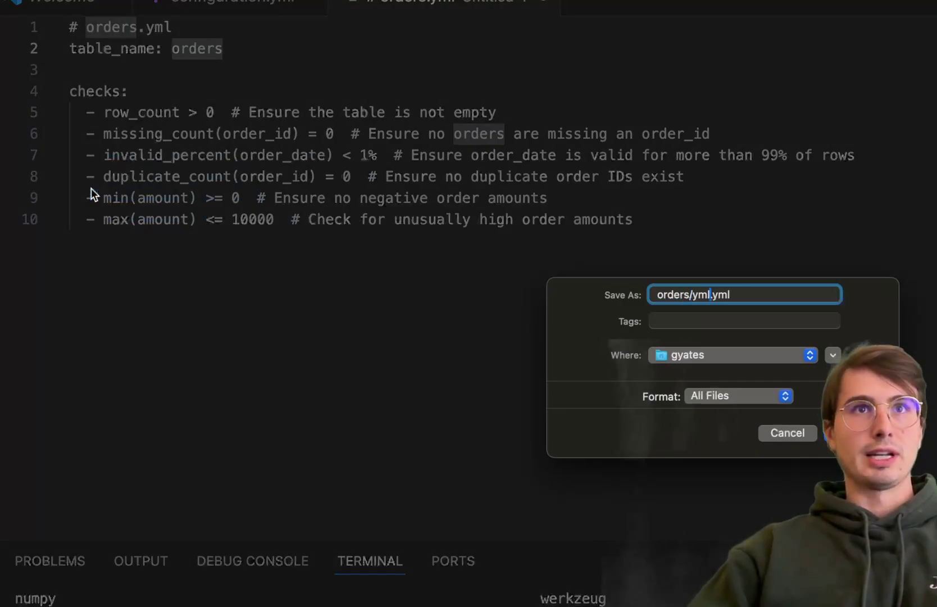
pyautogui.press('BackSpace')
pyautogui.press('BackSpace')
pyautogui.press('BackSpace')
pyautogui.press('BackSpace')
pyautogui.press('Return')
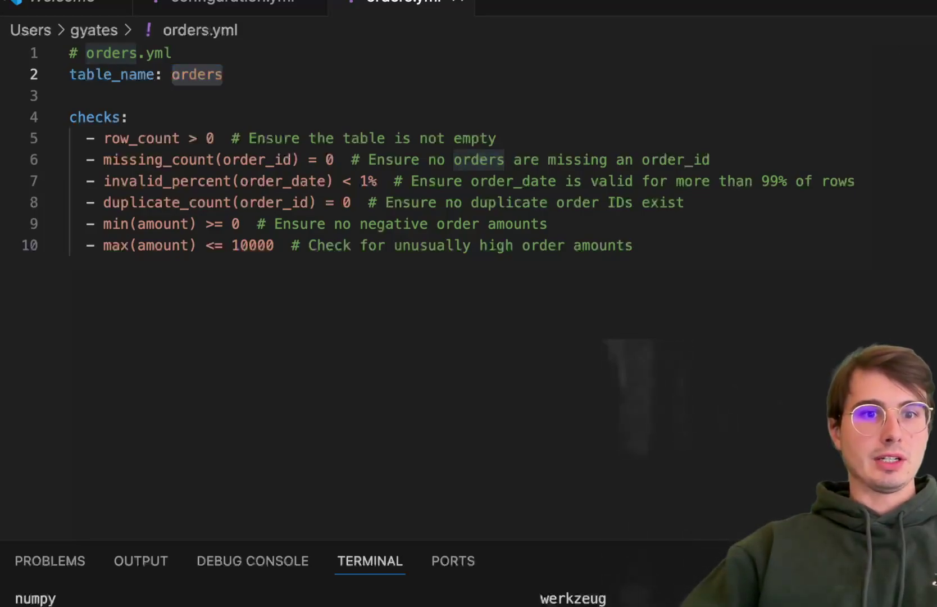
pyautogui.click(684, 274)
pyautogui.click(208, 138)
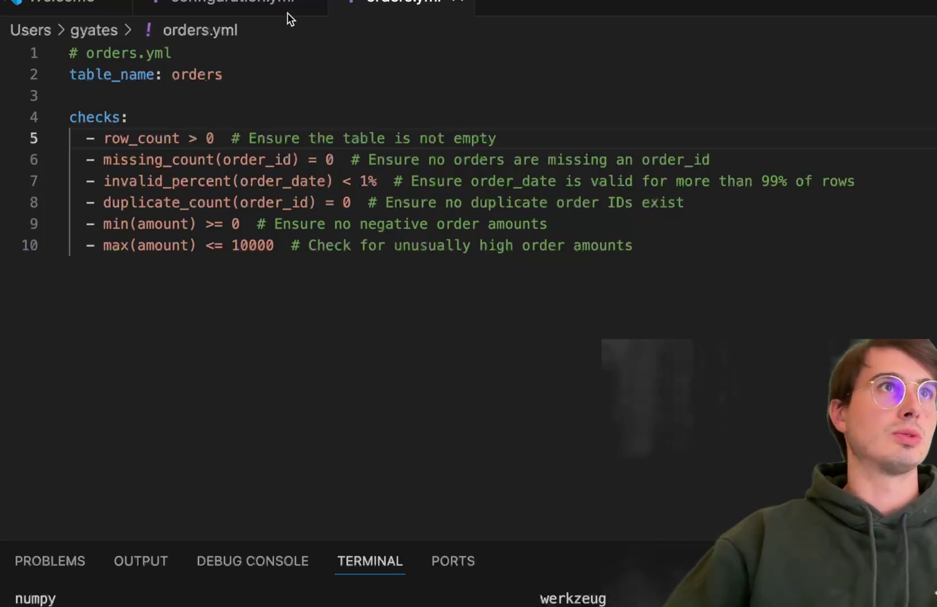
pyautogui.click(259, 5)
pyautogui.click(335, 272)
pyautogui.press('Return')
pyautogui.press('super+v')
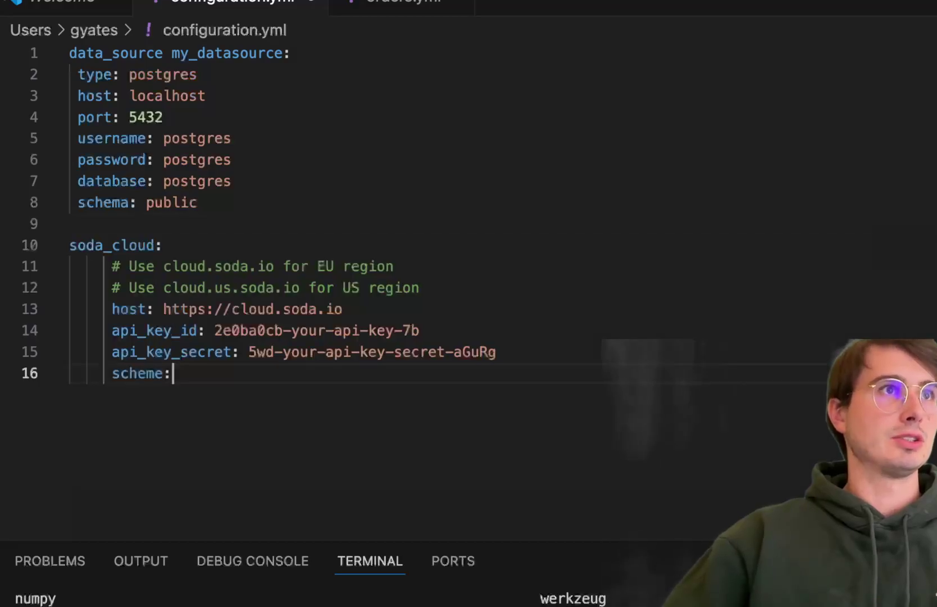
pyautogui.doubleClick(203, 309)
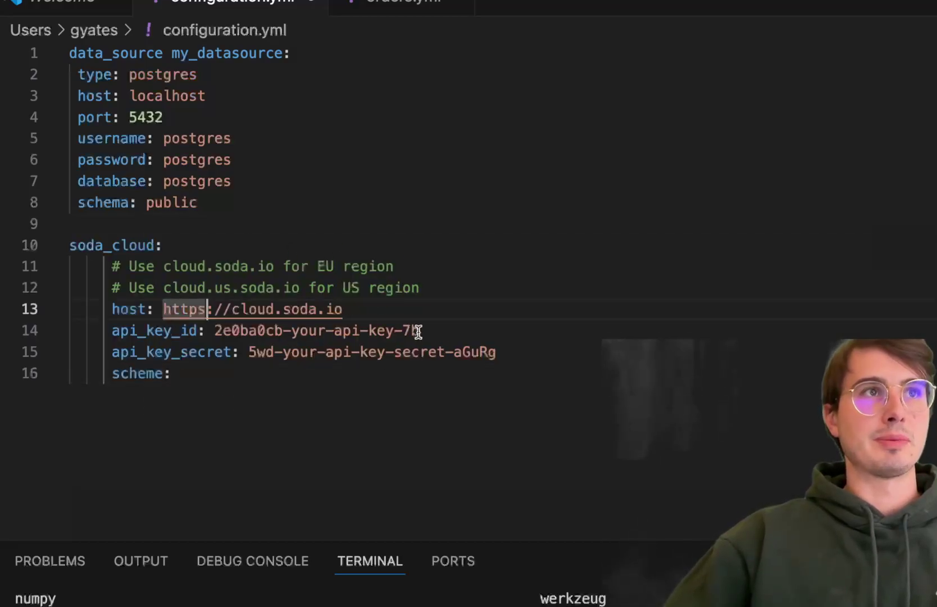
pyautogui.click(373, 4)
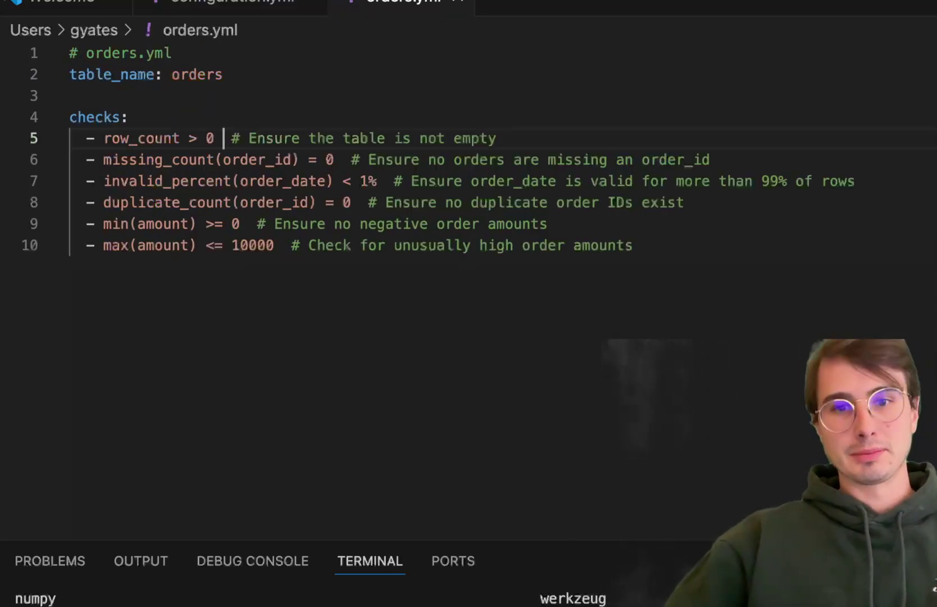